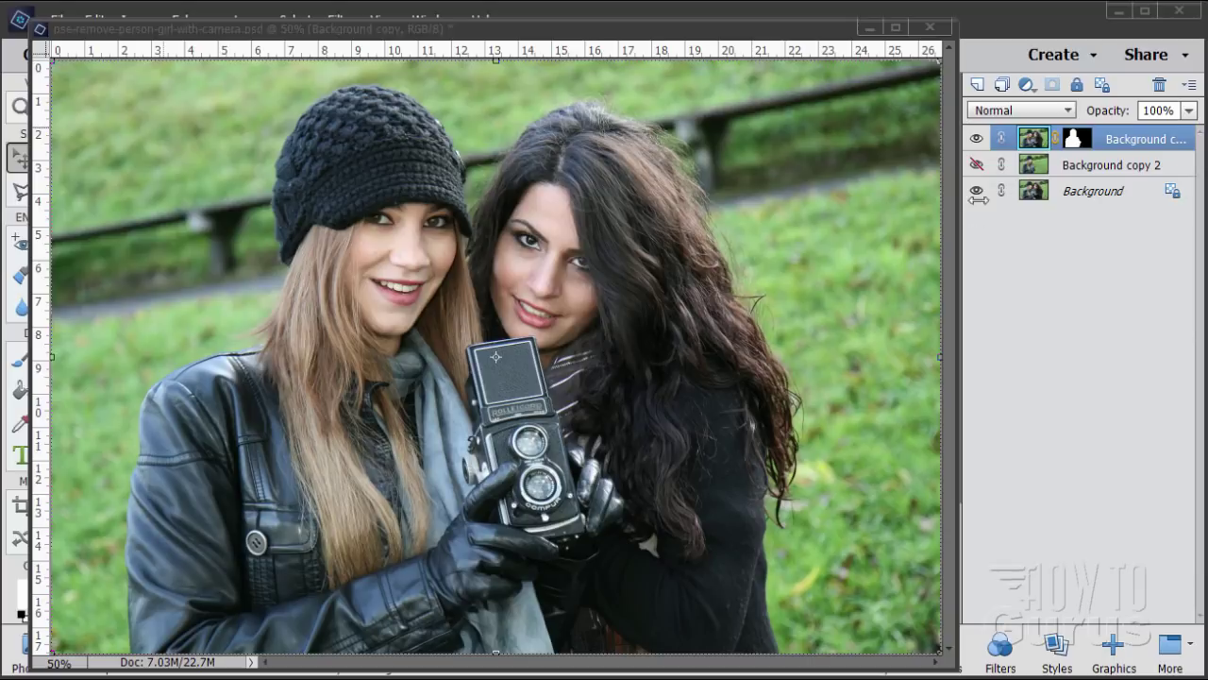
Compare the finished example with and without the Background copy 2 layer, and close the example document.
click(975, 166)
click(975, 165)
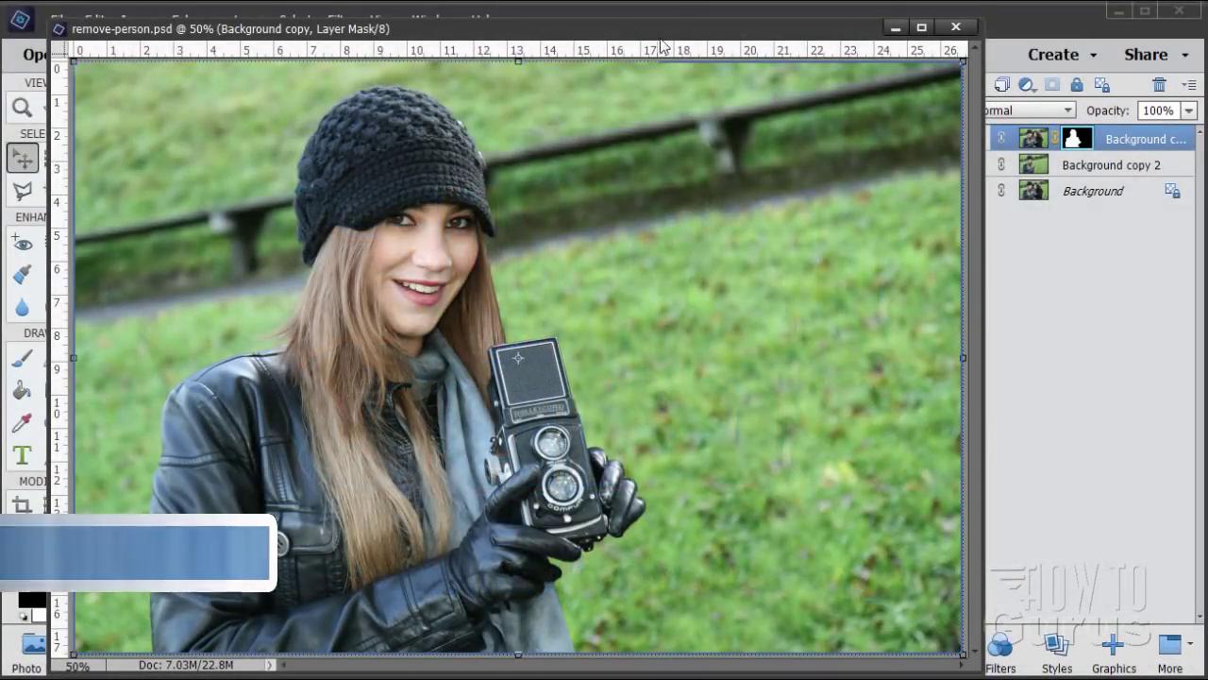
click(955, 26)
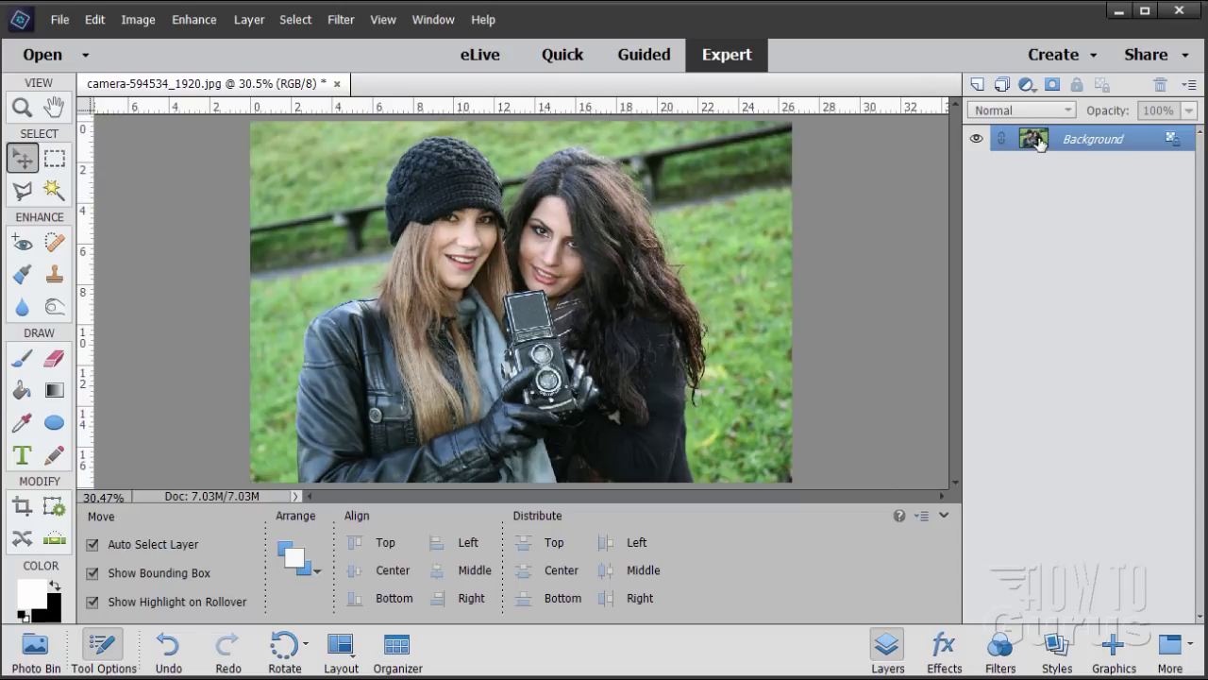
Duplicate the Background layer and undock the photo into a floating window.
drag(1039, 142, 979, 85)
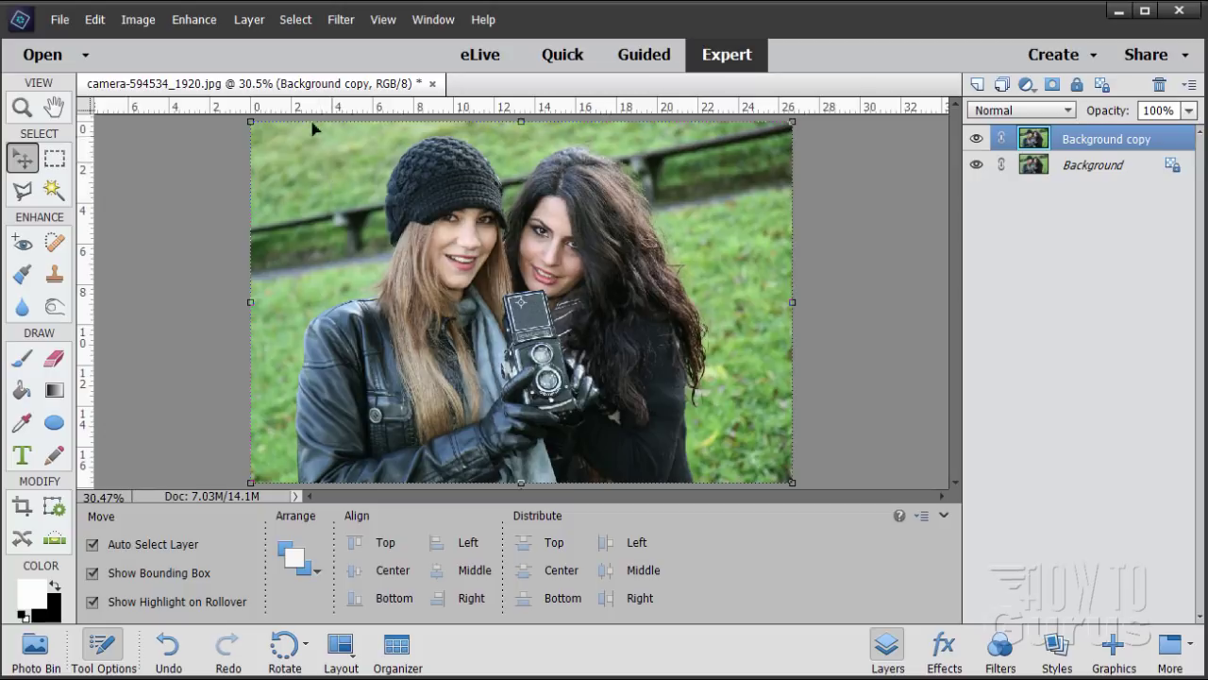
drag(268, 85, 340, 72)
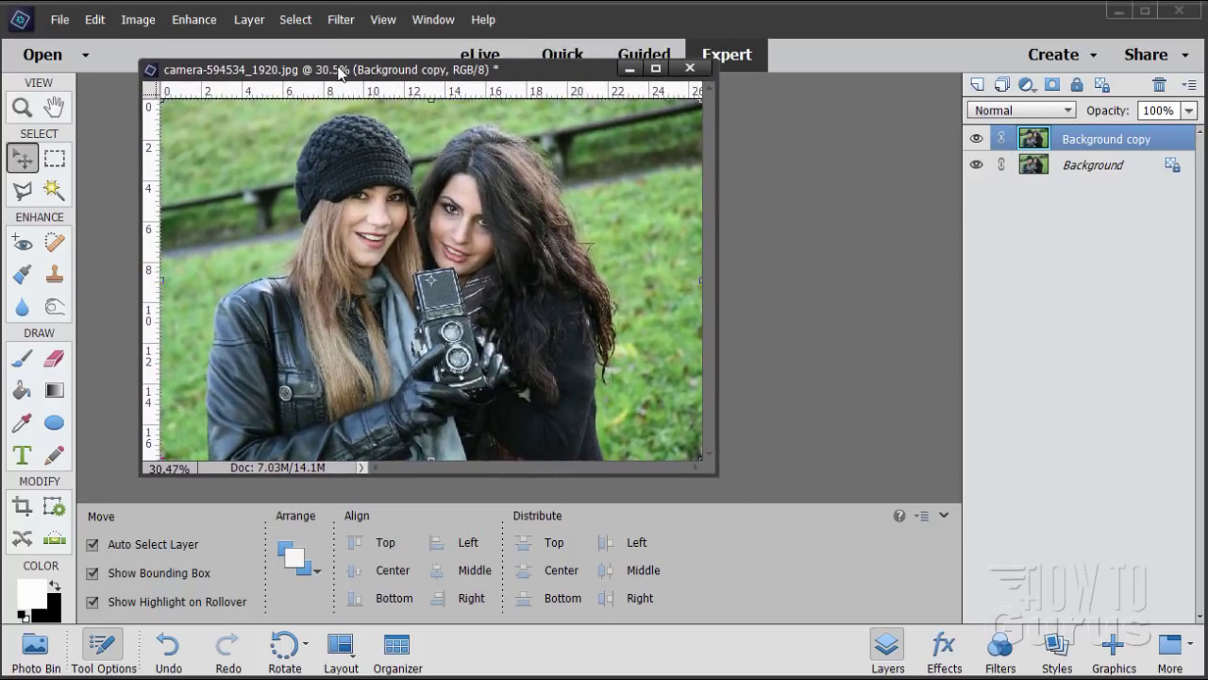
Check the General preferences for allowing floating documents in Expert mode and floating window docking.
click(94, 20)
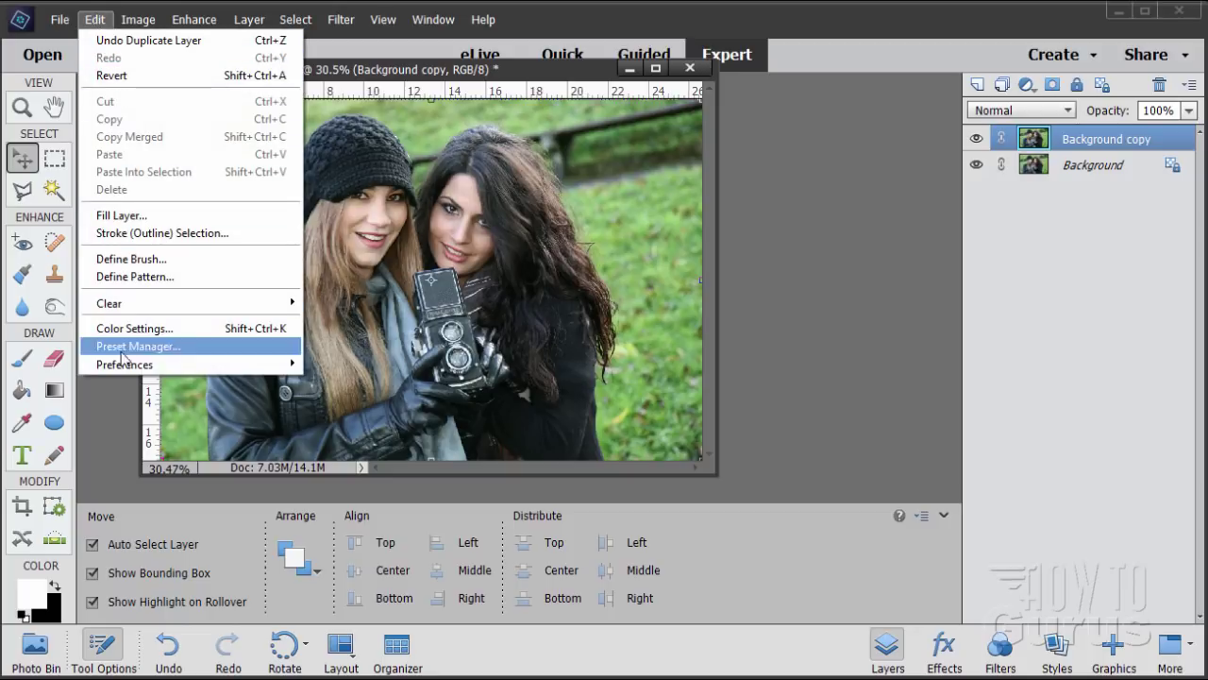
mouse_move(126, 365)
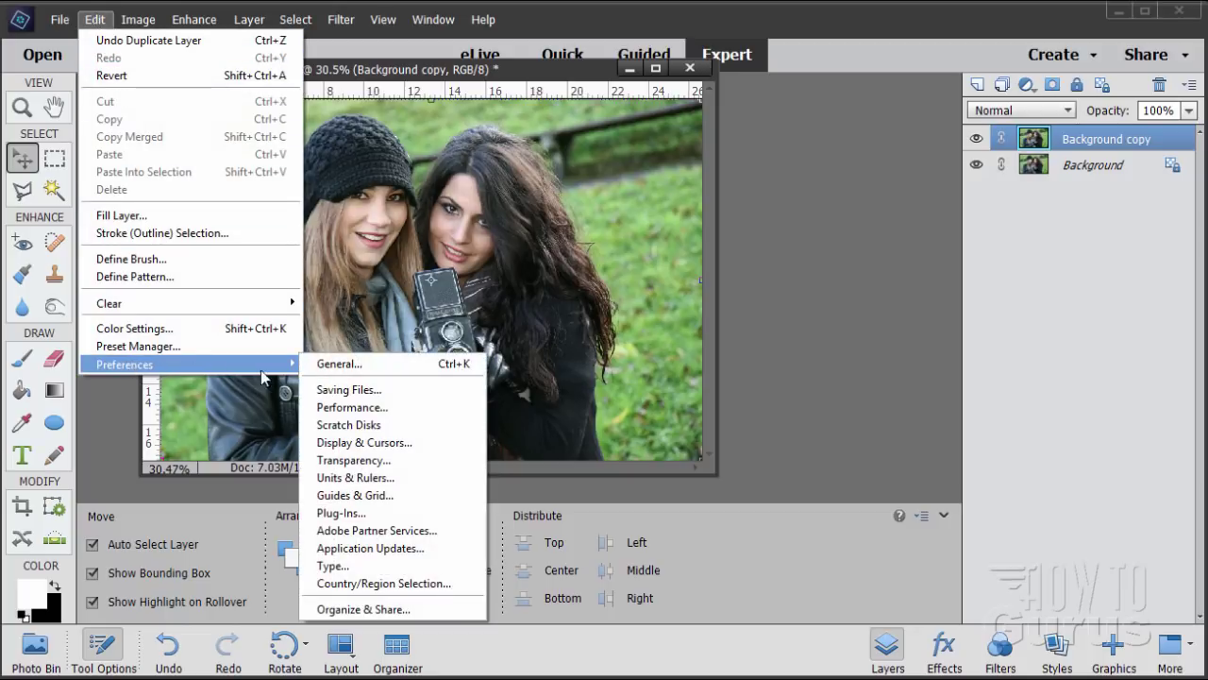
click(368, 365)
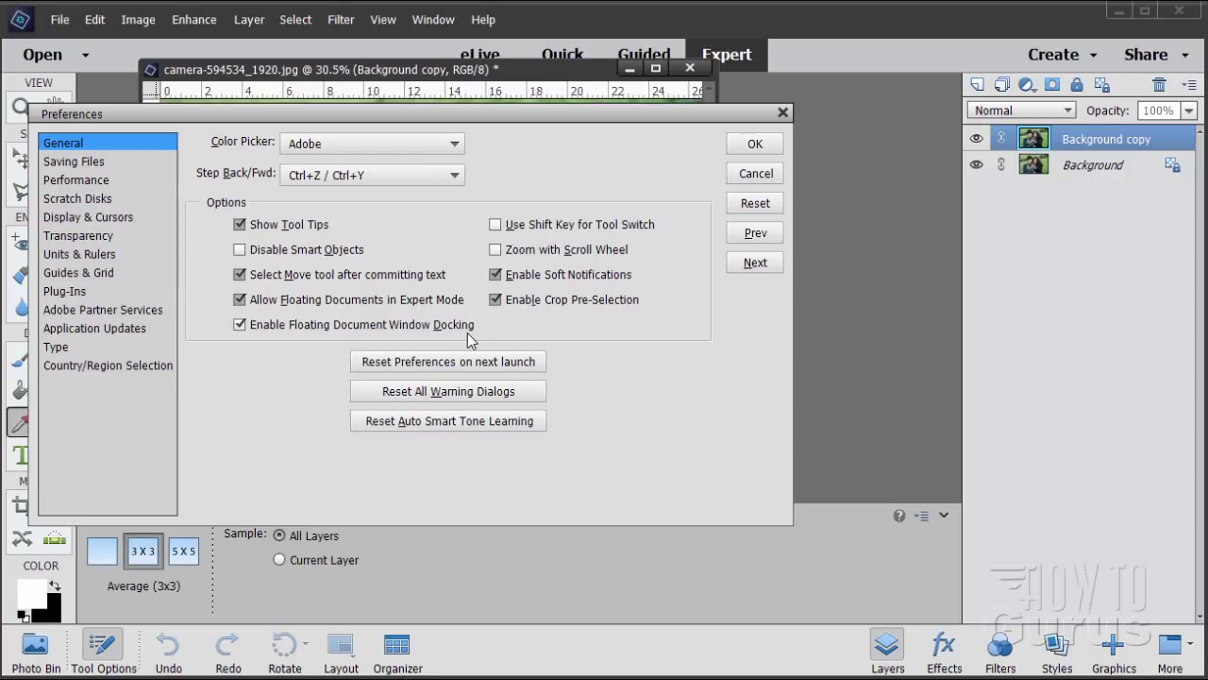
click(735, 153)
Dock the photo window, float it again, and enlarge it to cover most of the workspace.
mouse_move(510, 76)
mouse_down()
mouse_move(514, 92)
mouse_move(503, 84)
mouse_up()
drag(224, 81, 274, 32)
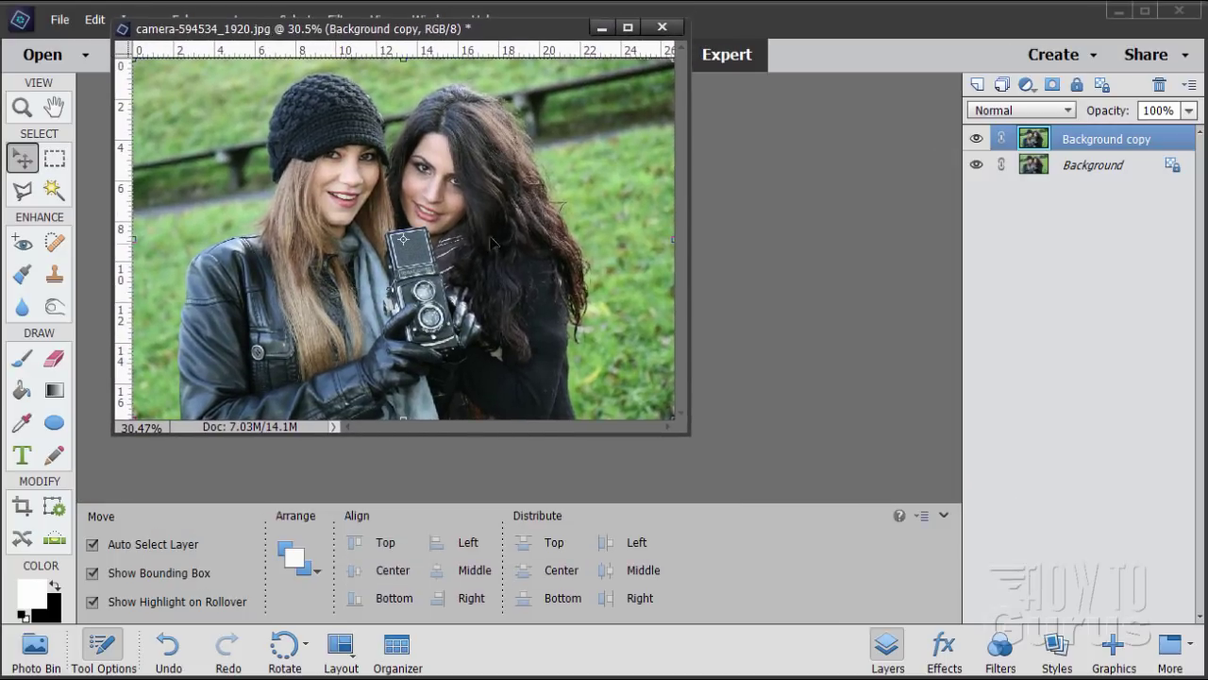
drag(686, 440, 992, 663)
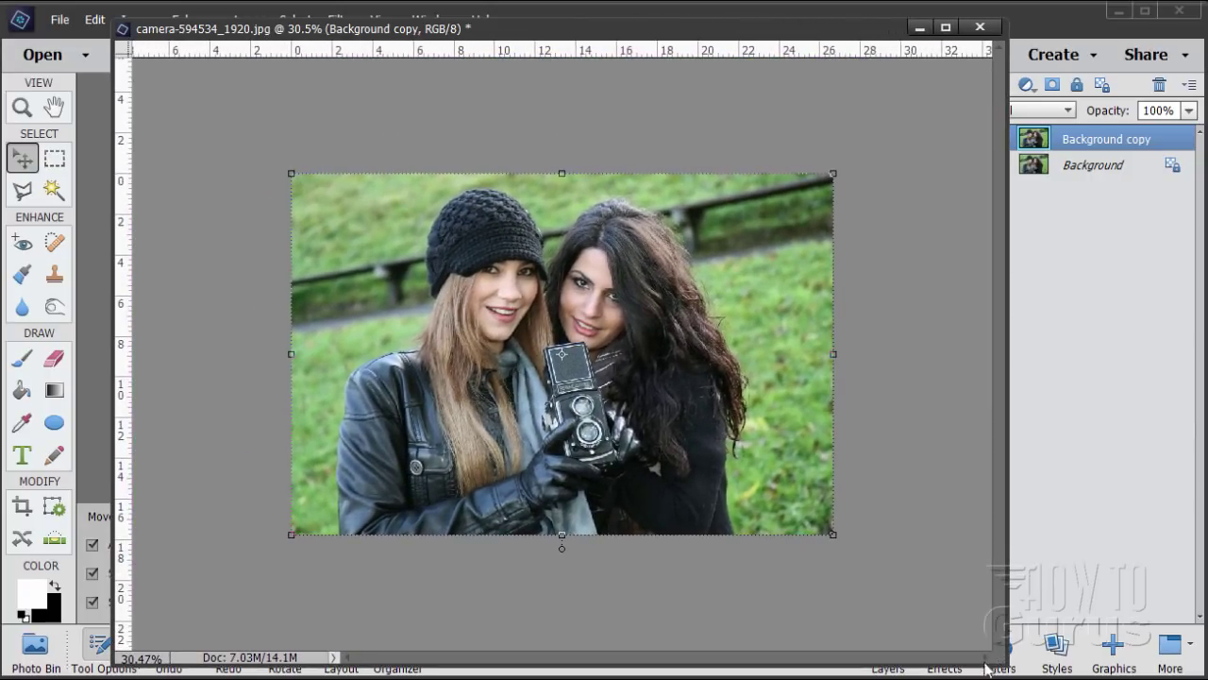
Start a loose Polygonal Lasso outline on the grass just outside the hatted woman's jacket sleeve, from the image's lower edge to her shoulder.
click(22, 106)
click(525, 355)
click(500, 382)
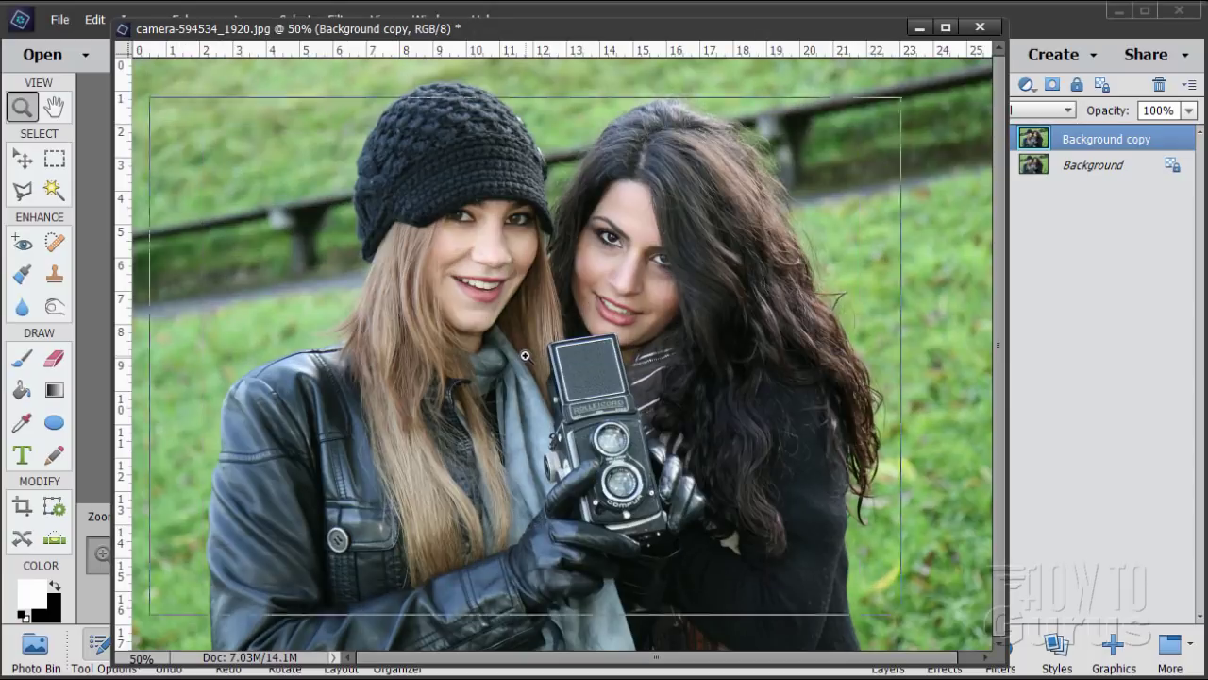
click(480, 411)
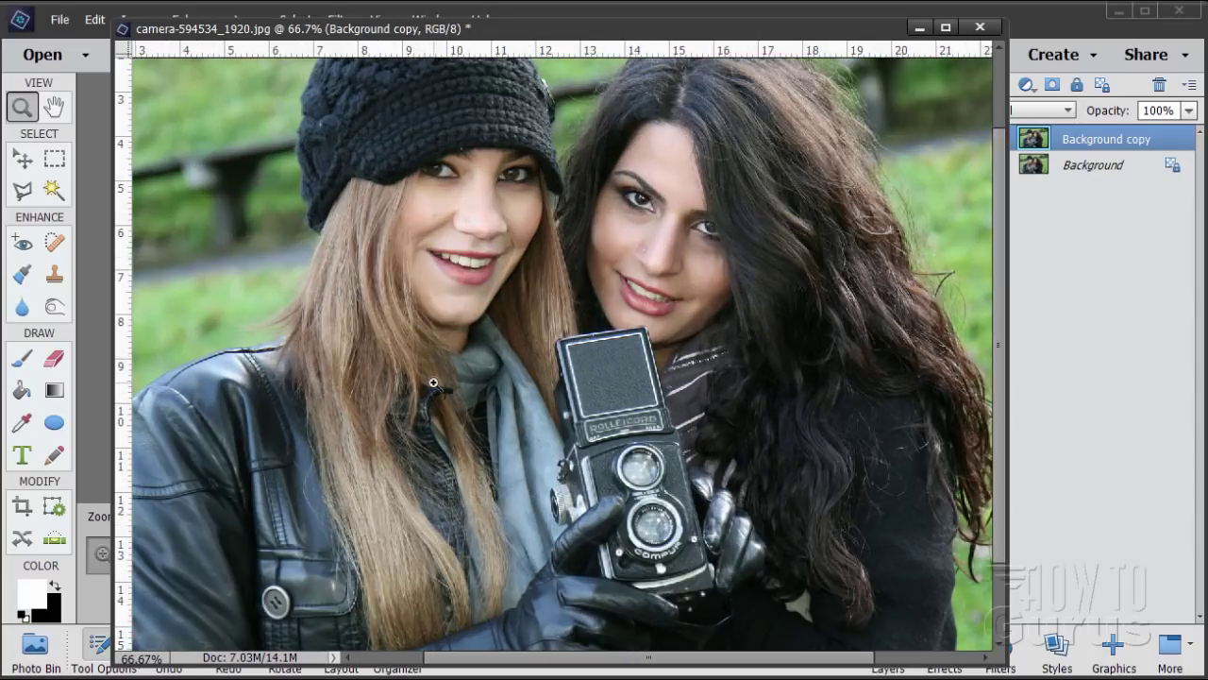
click(379, 355)
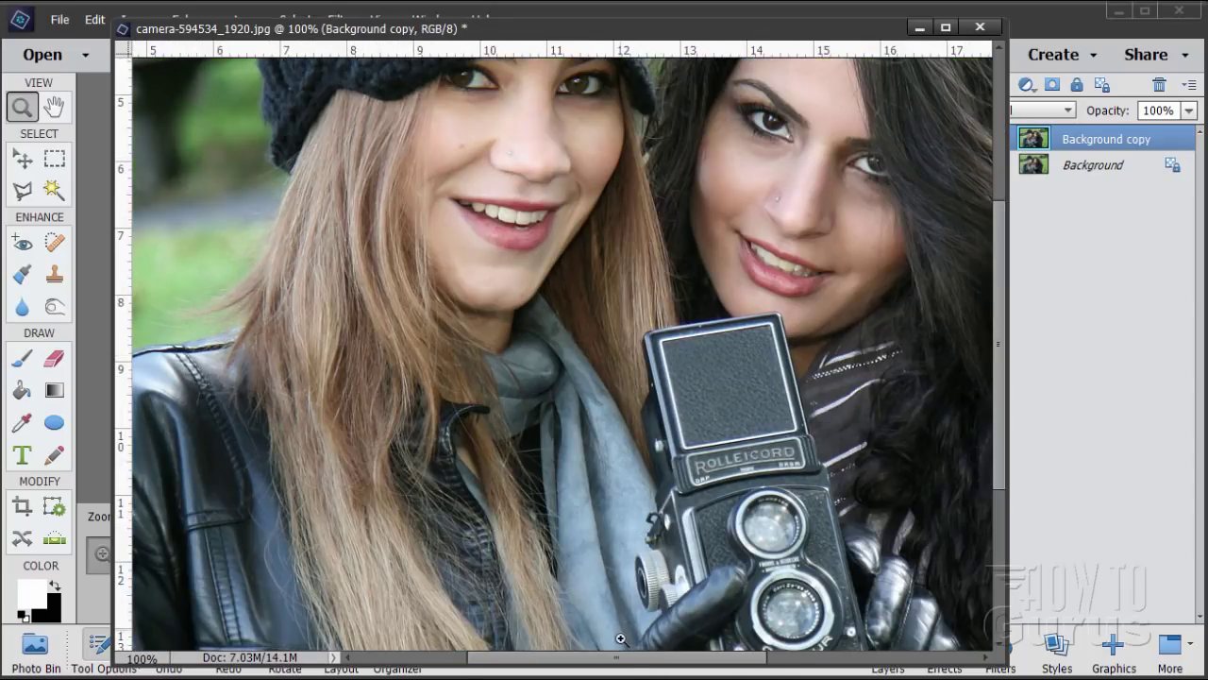
drag(619, 658, 492, 667)
scroll(564, 478, down, 2)
scroll(563, 478, down, 4)
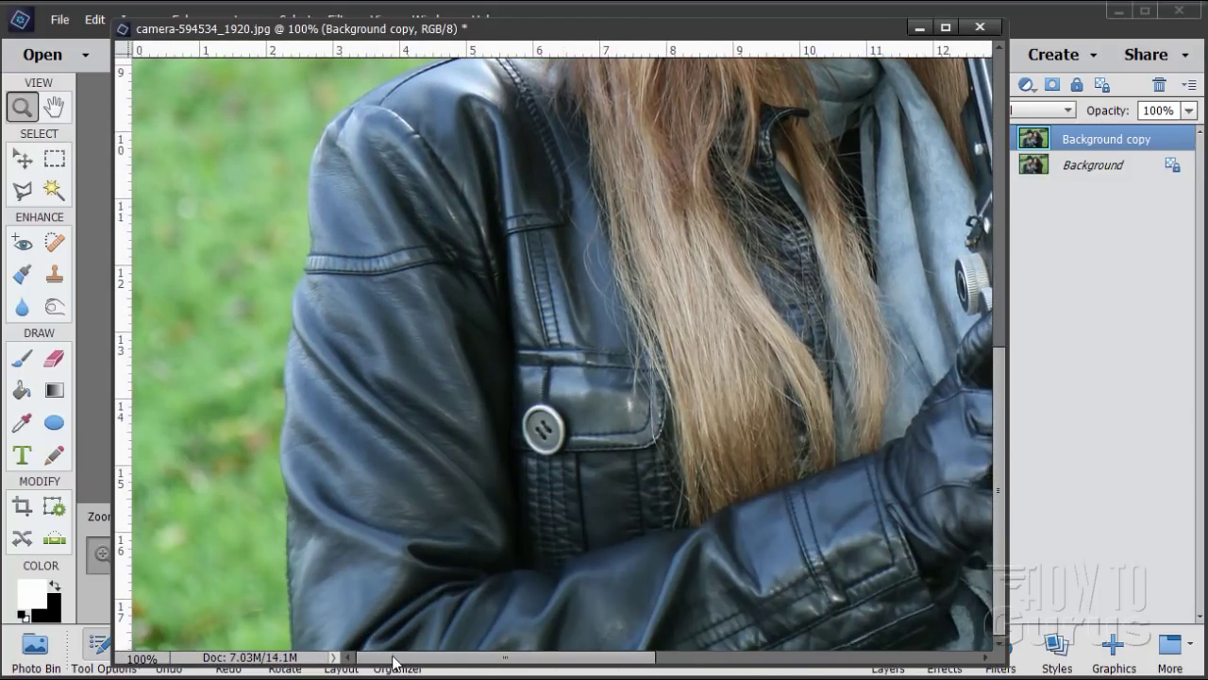
click(26, 195)
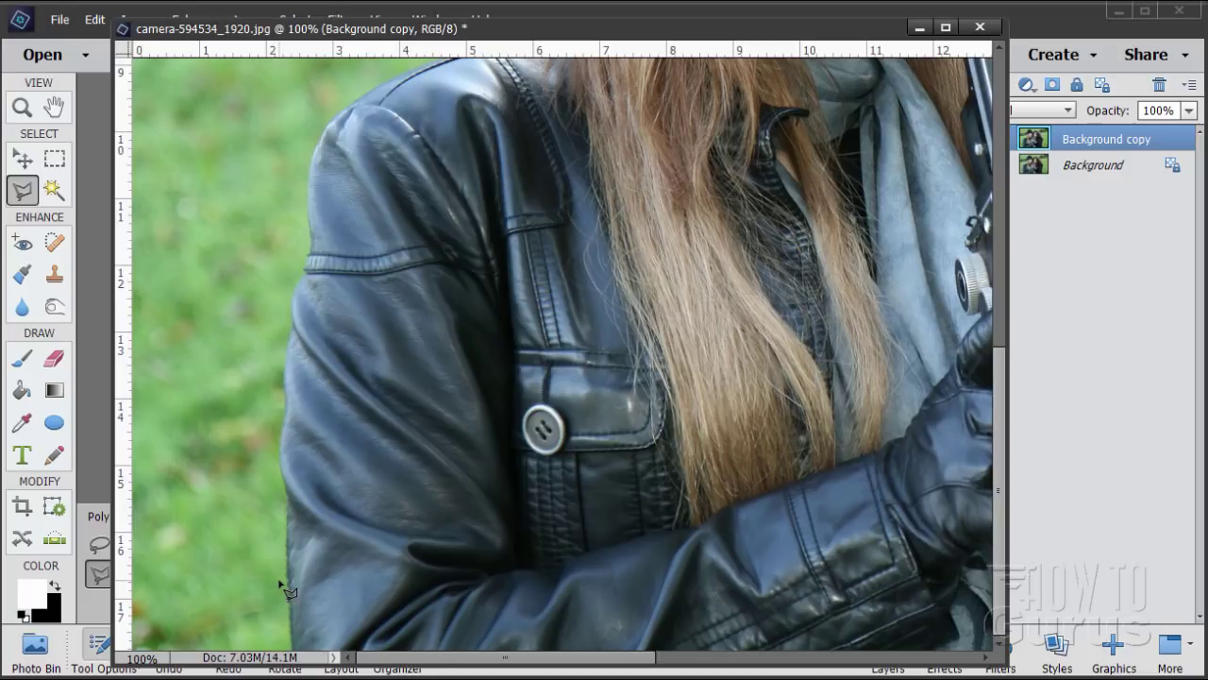
click(273, 621)
mouse_move(268, 401)
mouse_down()
mouse_move(296, 237)
mouse_move(295, 151)
mouse_up()
click(294, 149)
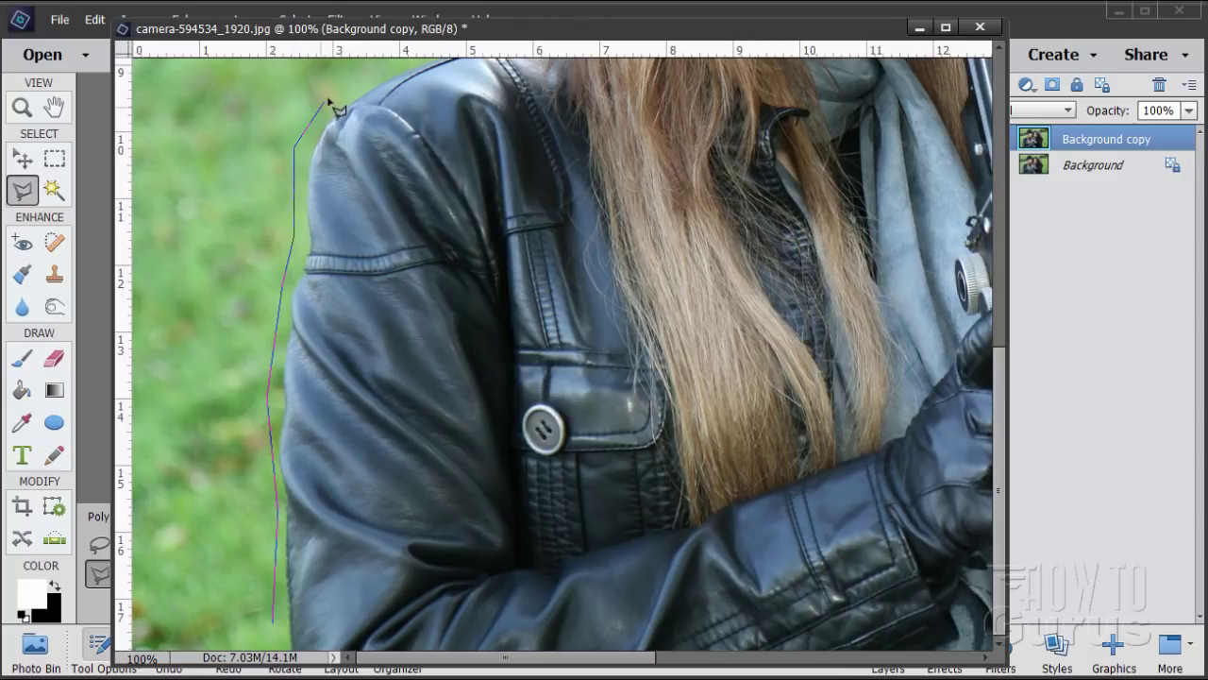
click(328, 95)
Continue the lasso outline loosely past her shoulder and loose hair to the outer edge of the knitted hat.
key(space)
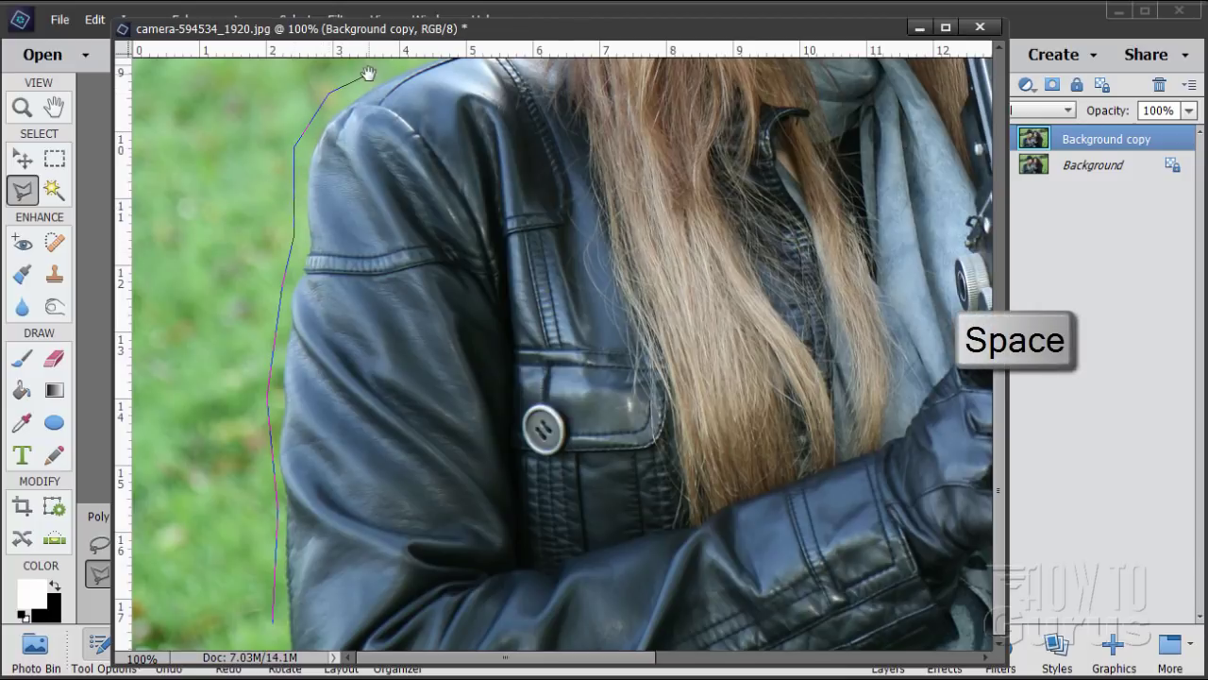
drag(377, 85, 253, 462)
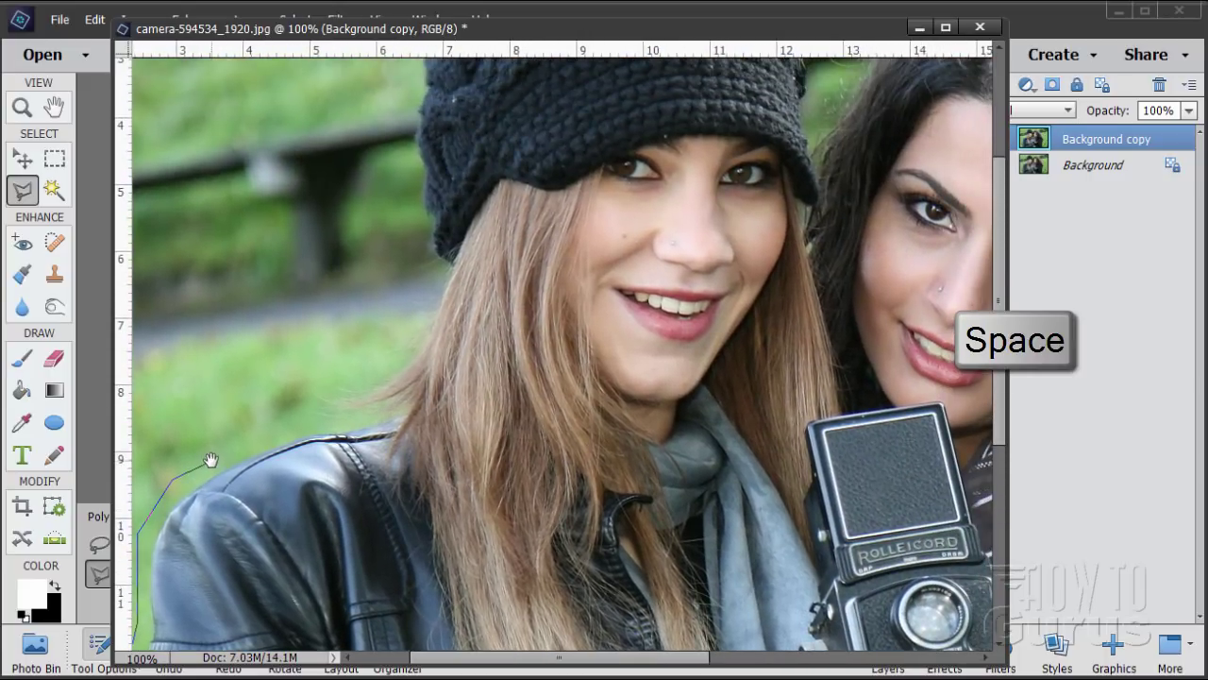
click(283, 425)
click(316, 376)
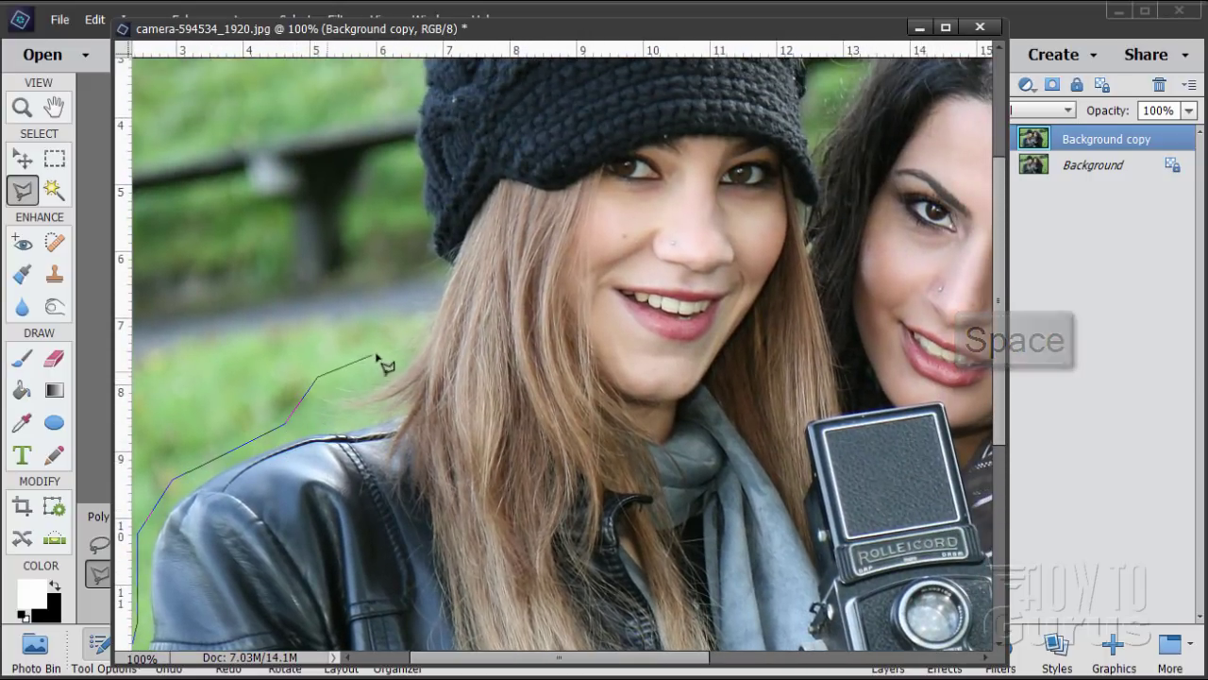
click(387, 345)
click(433, 277)
click(415, 217)
click(402, 124)
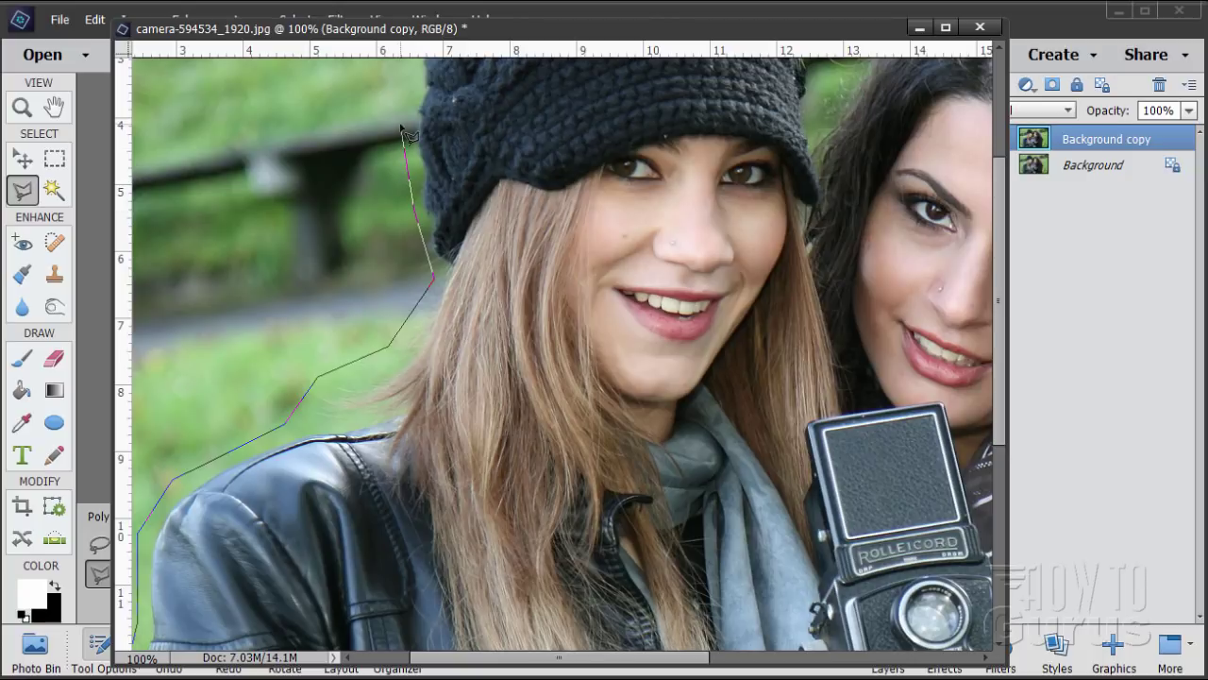
Carry the lasso outline loosely around the top of the knitted hat to its side facing the other woman.
key(space)
mouse_move(413, 81)
mouse_down()
mouse_move(389, 168)
mouse_move(264, 274)
mouse_move(256, 267)
mouse_up()
click(265, 219)
click(321, 138)
click(411, 95)
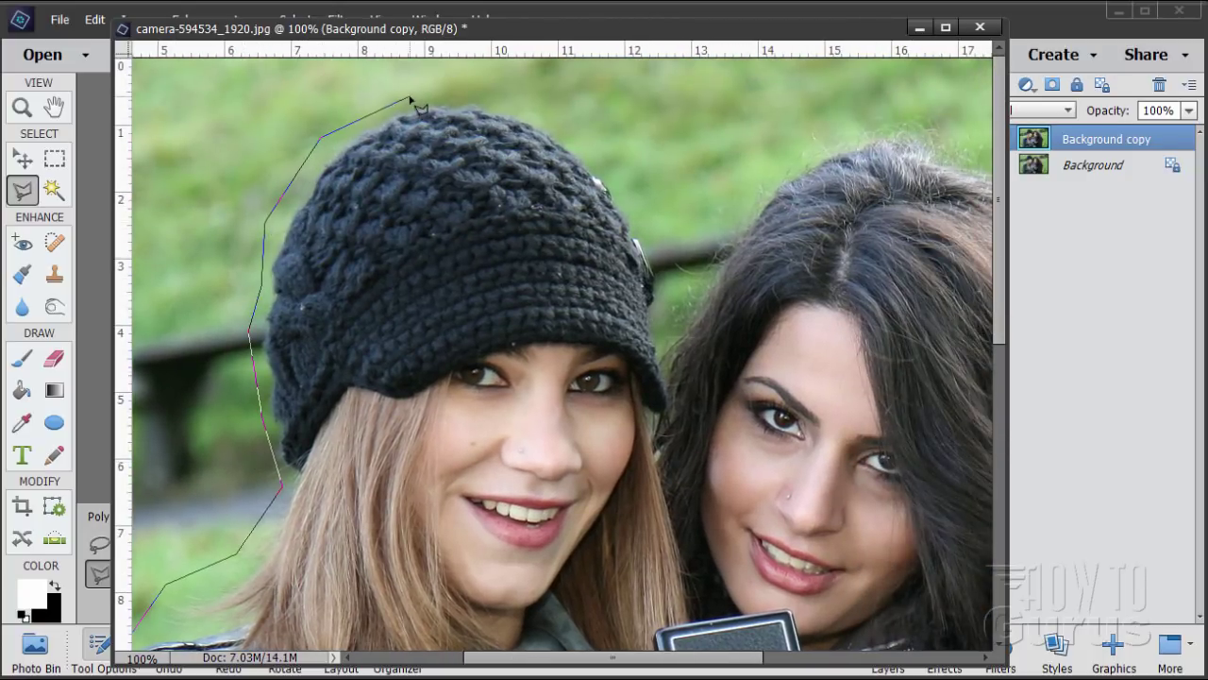
click(513, 95)
click(585, 140)
click(651, 219)
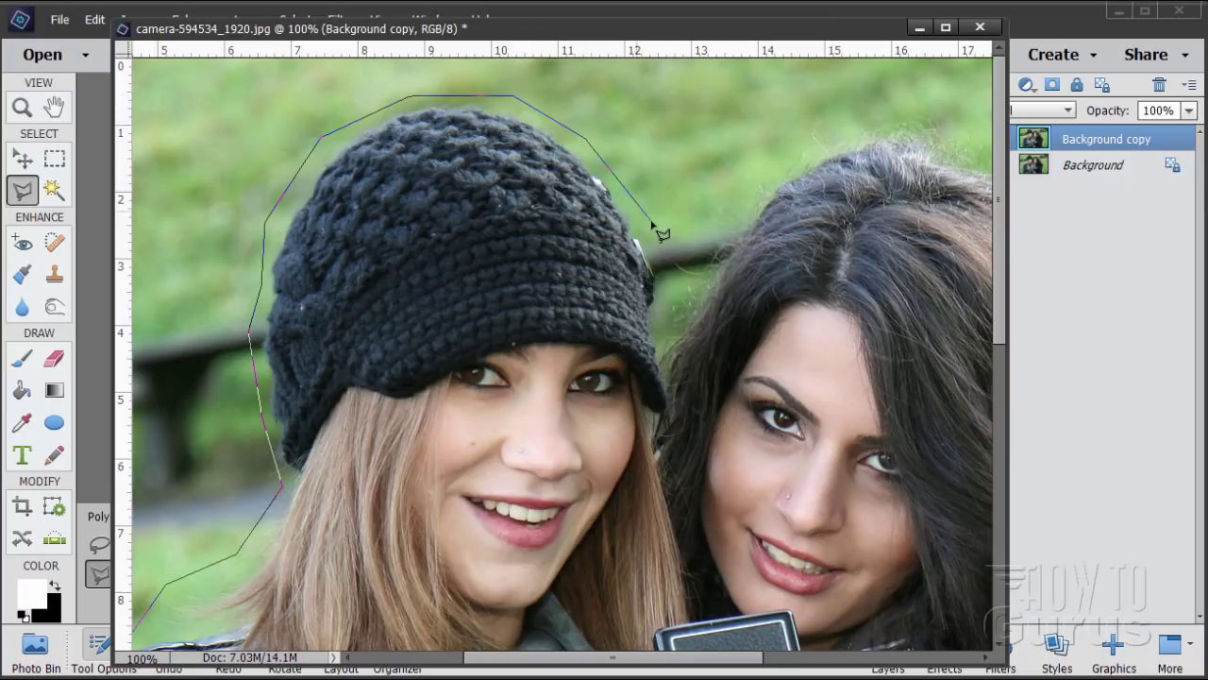
click(663, 274)
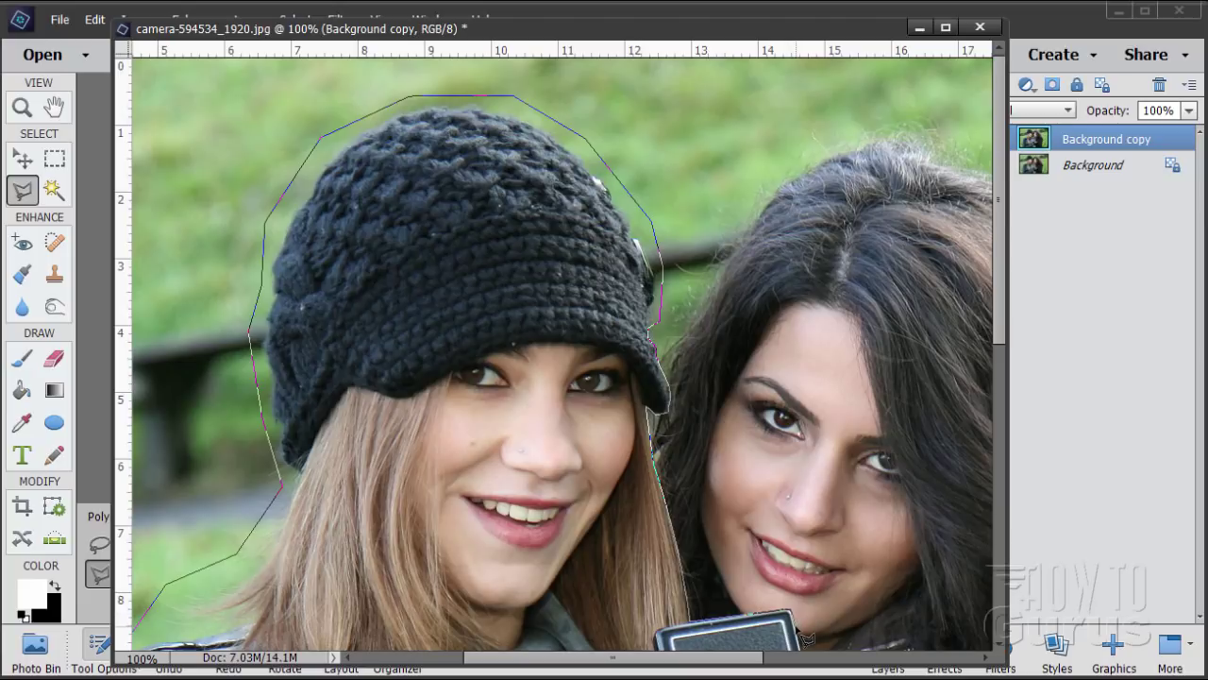
Trace the lasso outline closely along the camera and gloved hands, run it below the image edge, and close the selection at its start.
key(space)
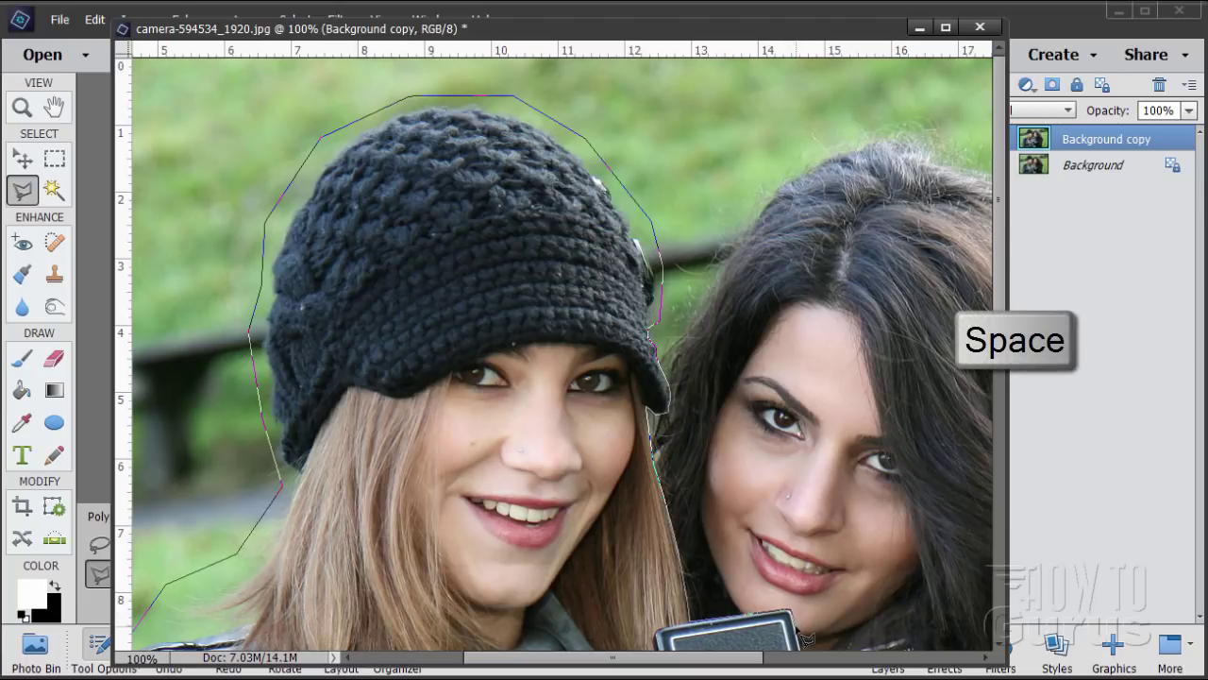
drag(807, 639, 576, 108)
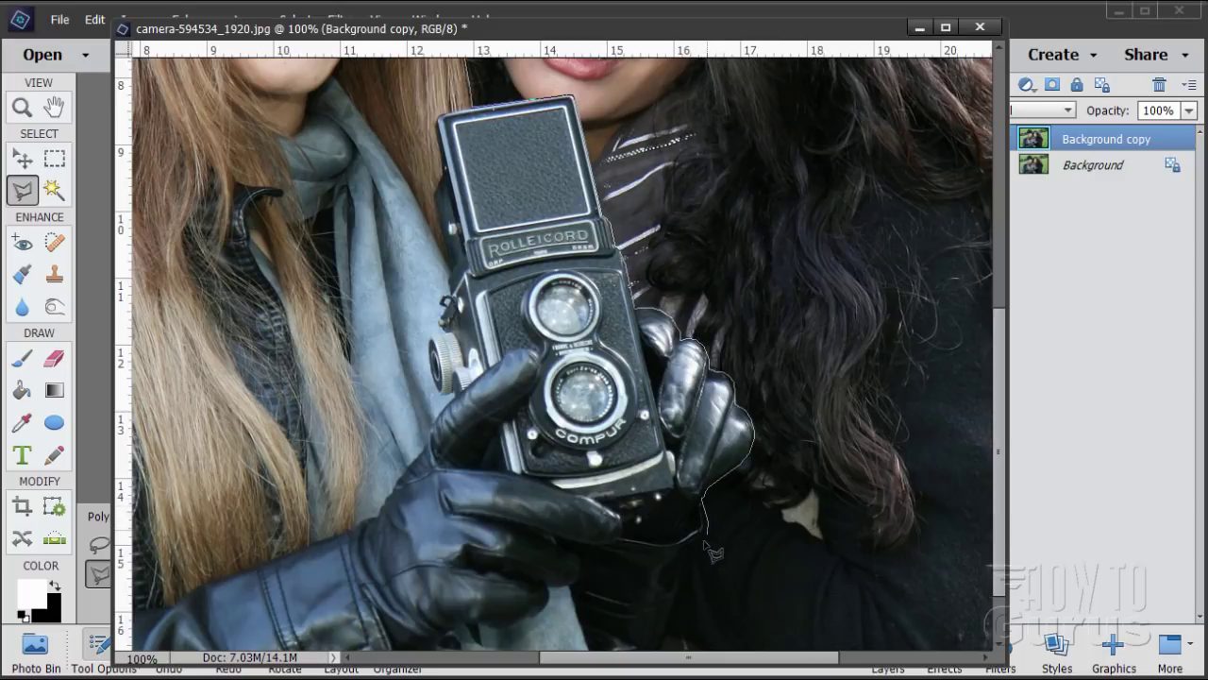
key(space)
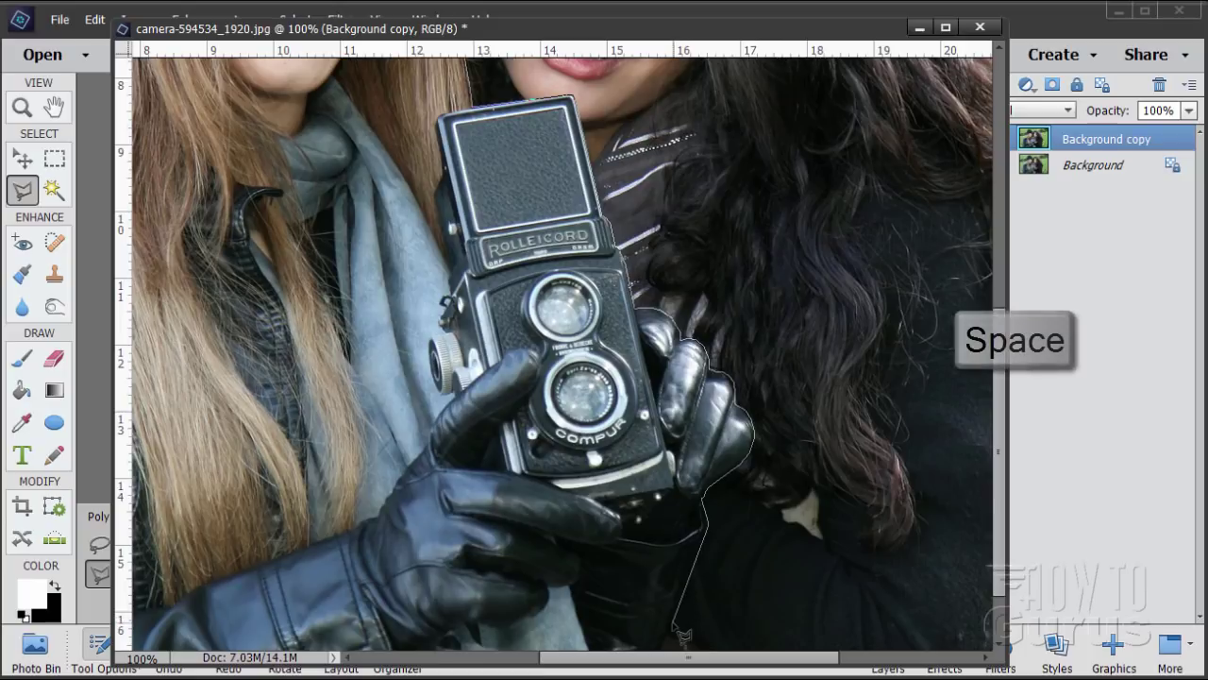
drag(680, 634, 674, 555)
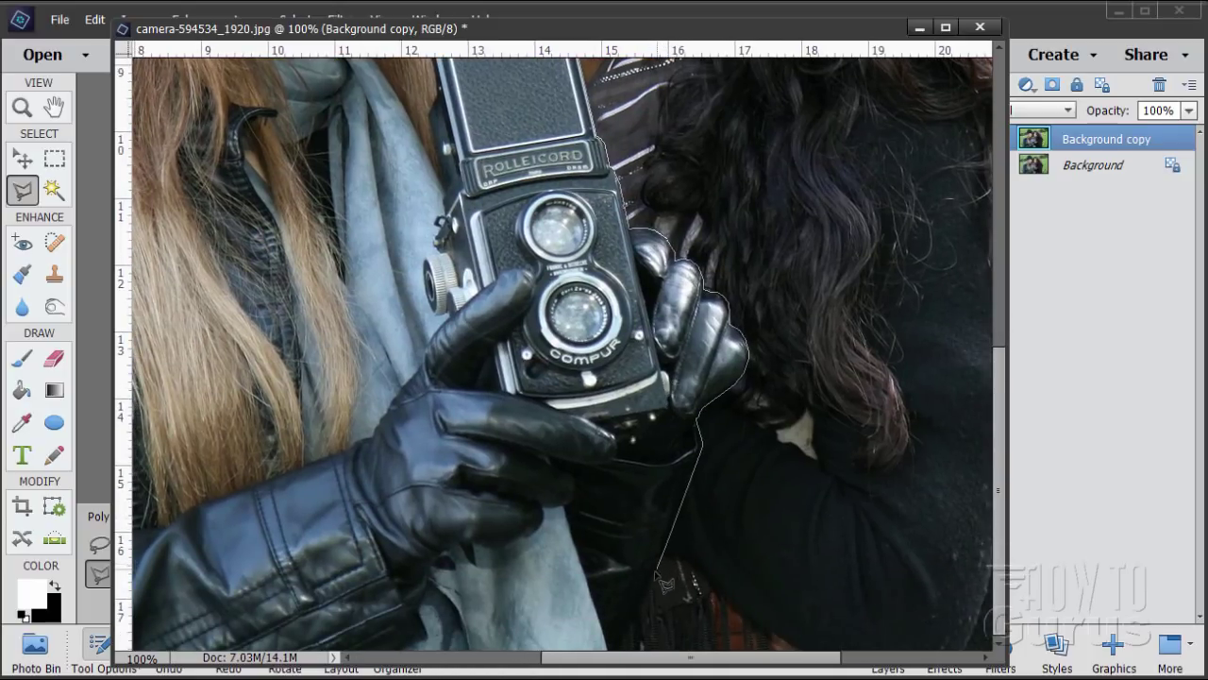
click(614, 659)
key(space)
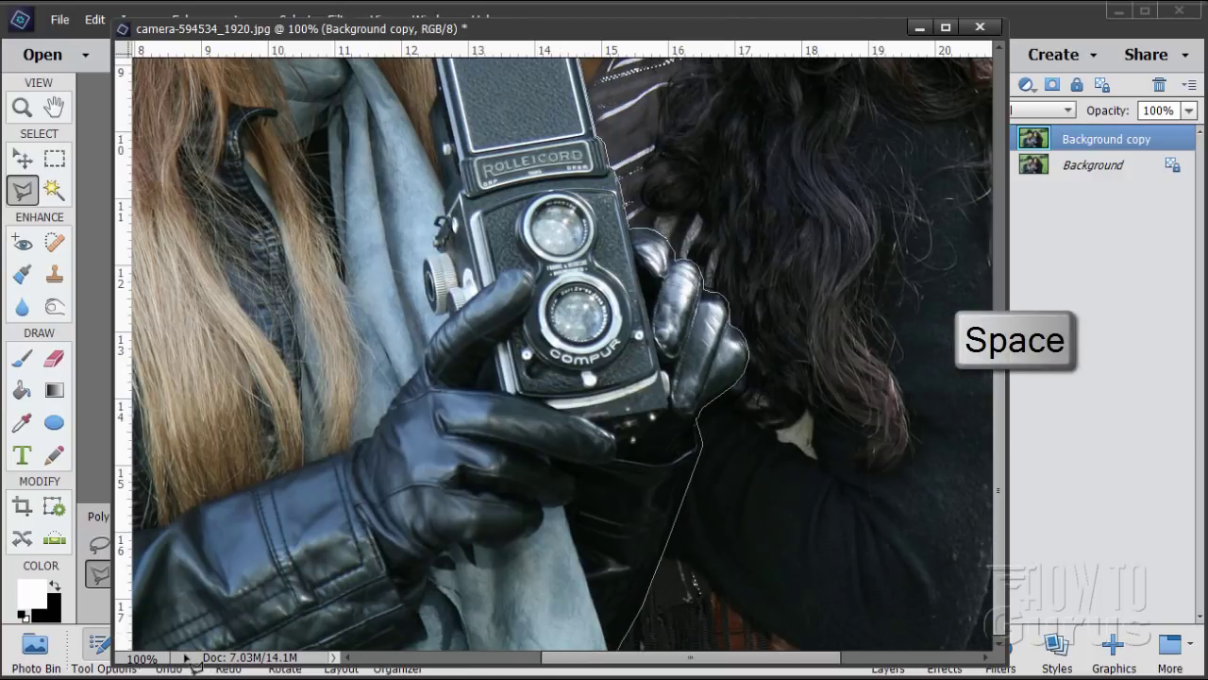
drag(231, 627, 764, 627)
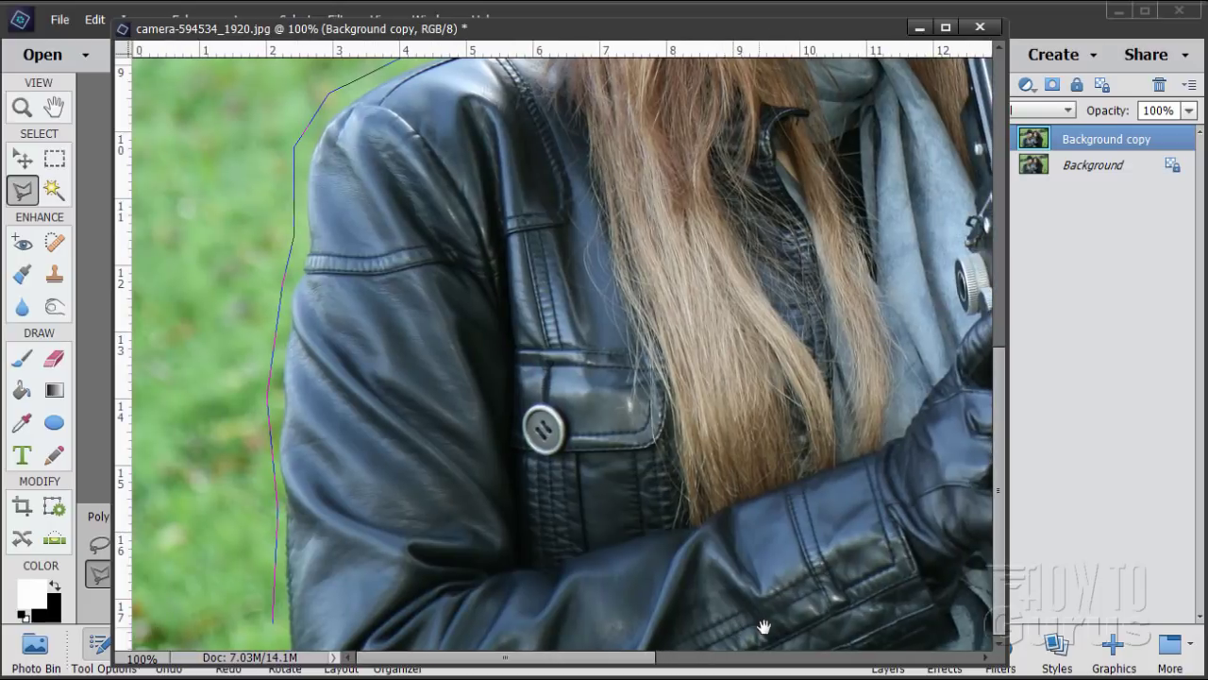
click(274, 627)
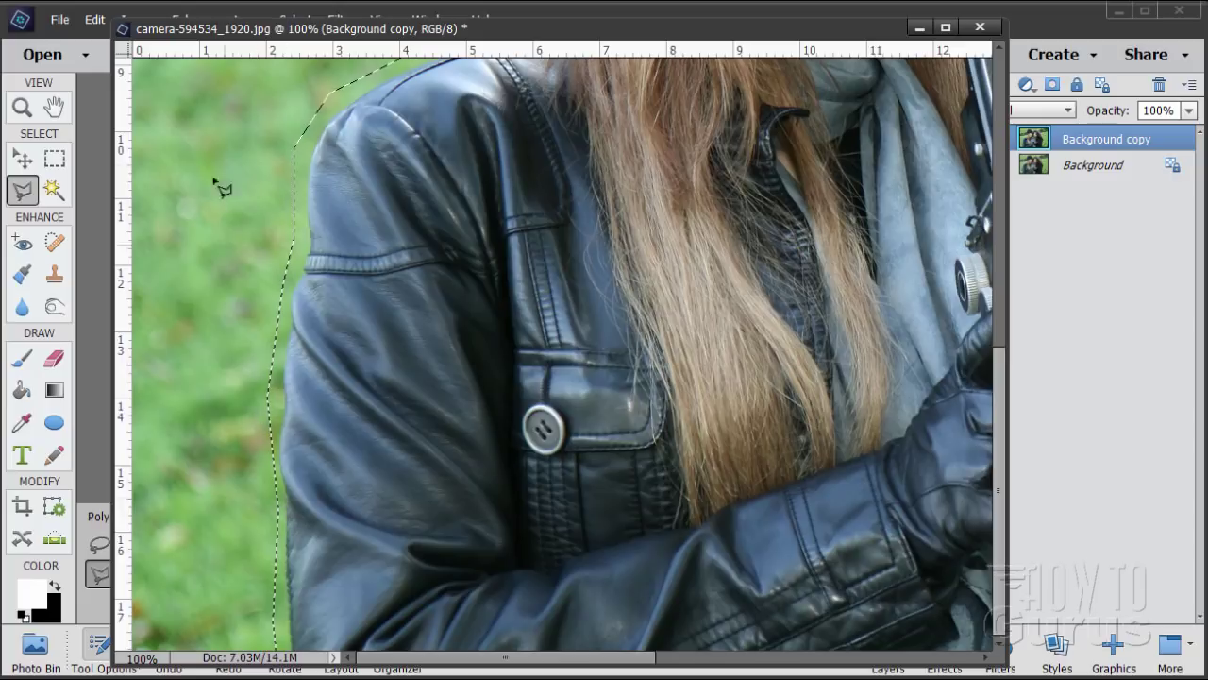
Add a layer mask to the Background copy layer from the selection and hide the Background layer.
click(20, 110)
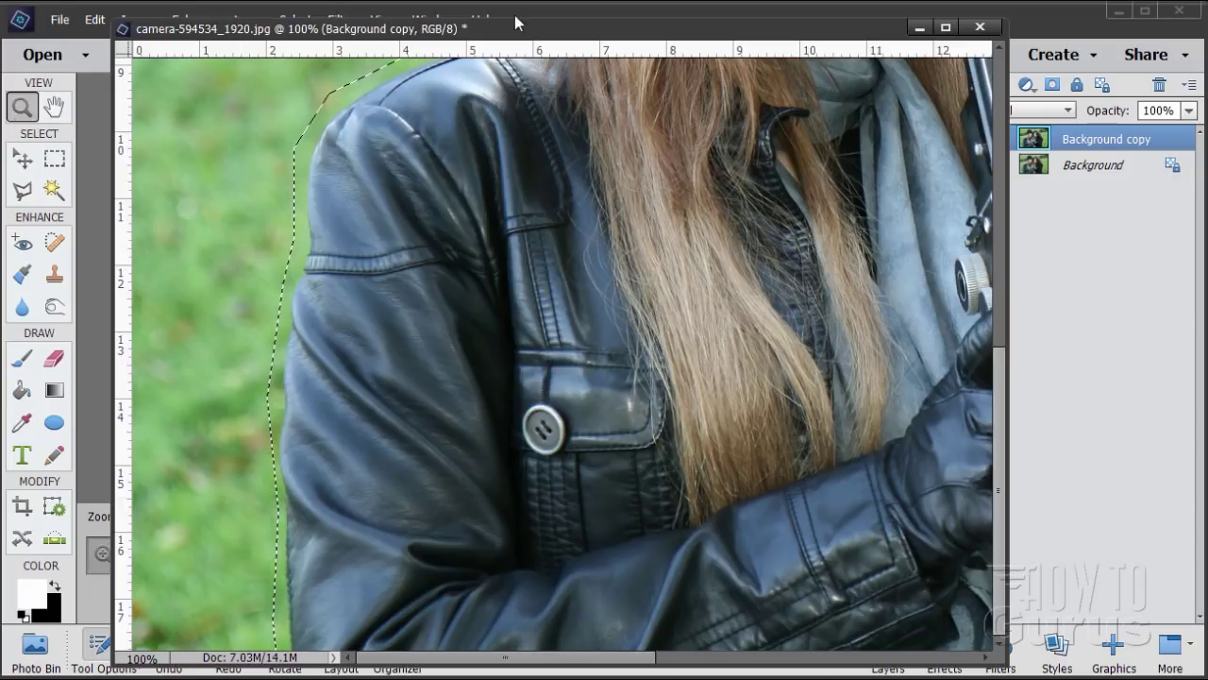
drag(512, 29, 470, 45)
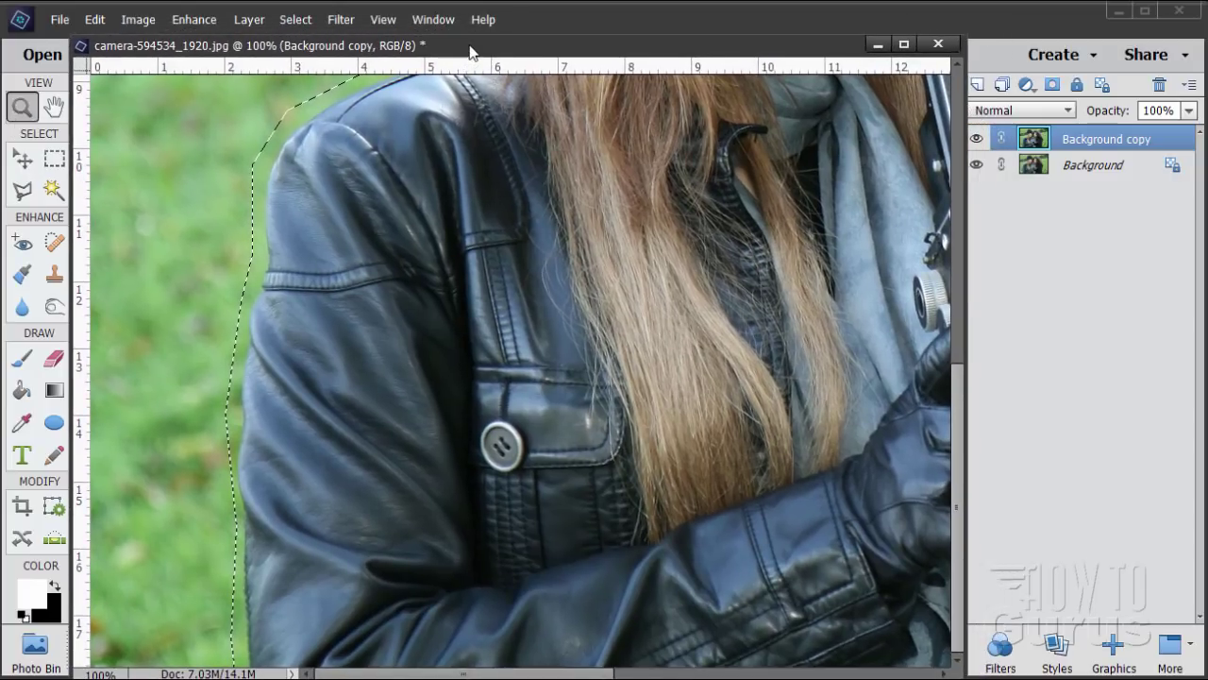
click(387, 20)
click(401, 102)
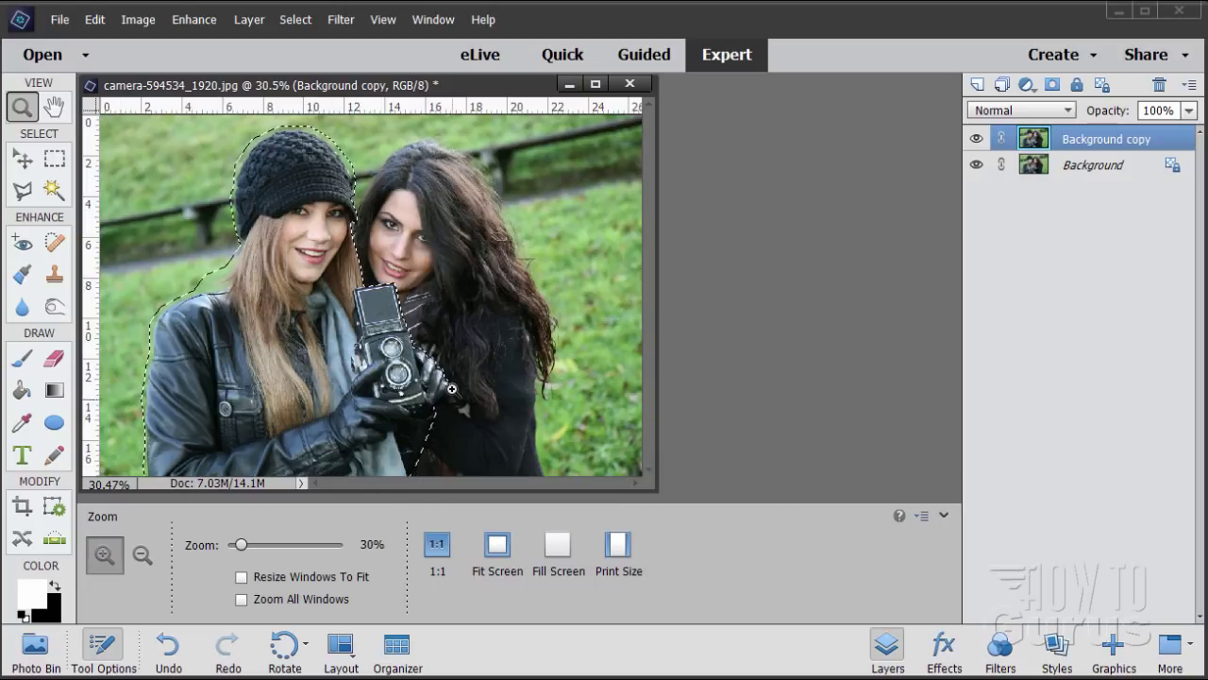
click(22, 159)
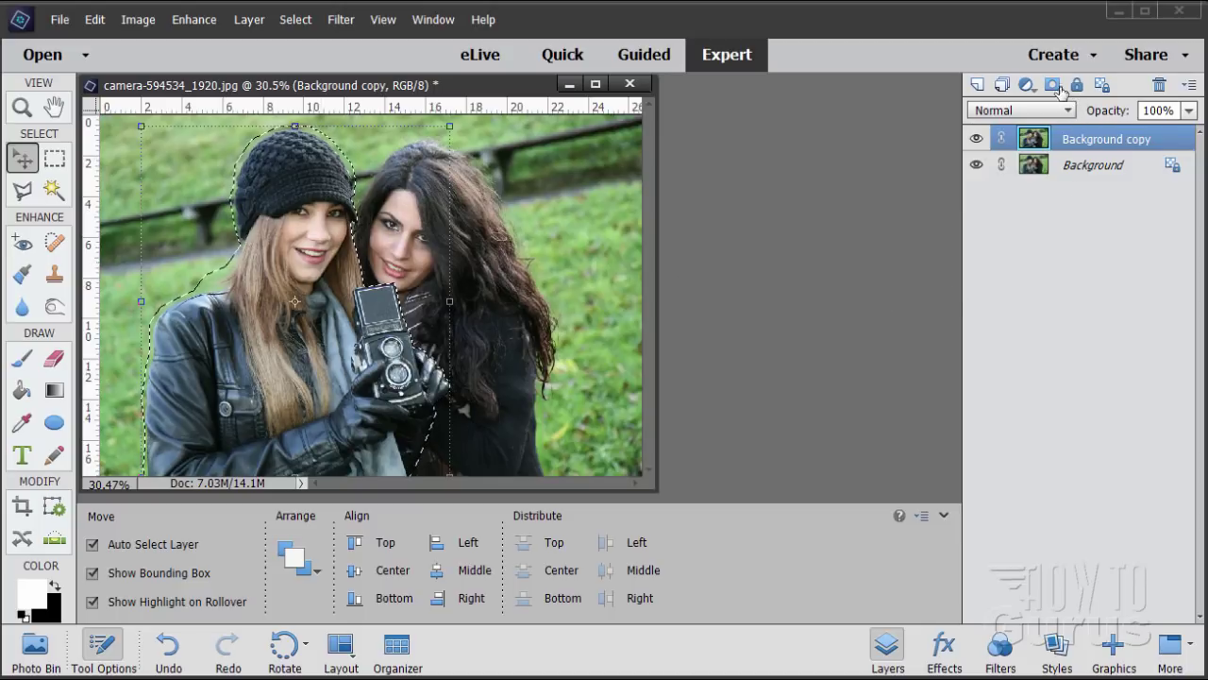
click(1052, 85)
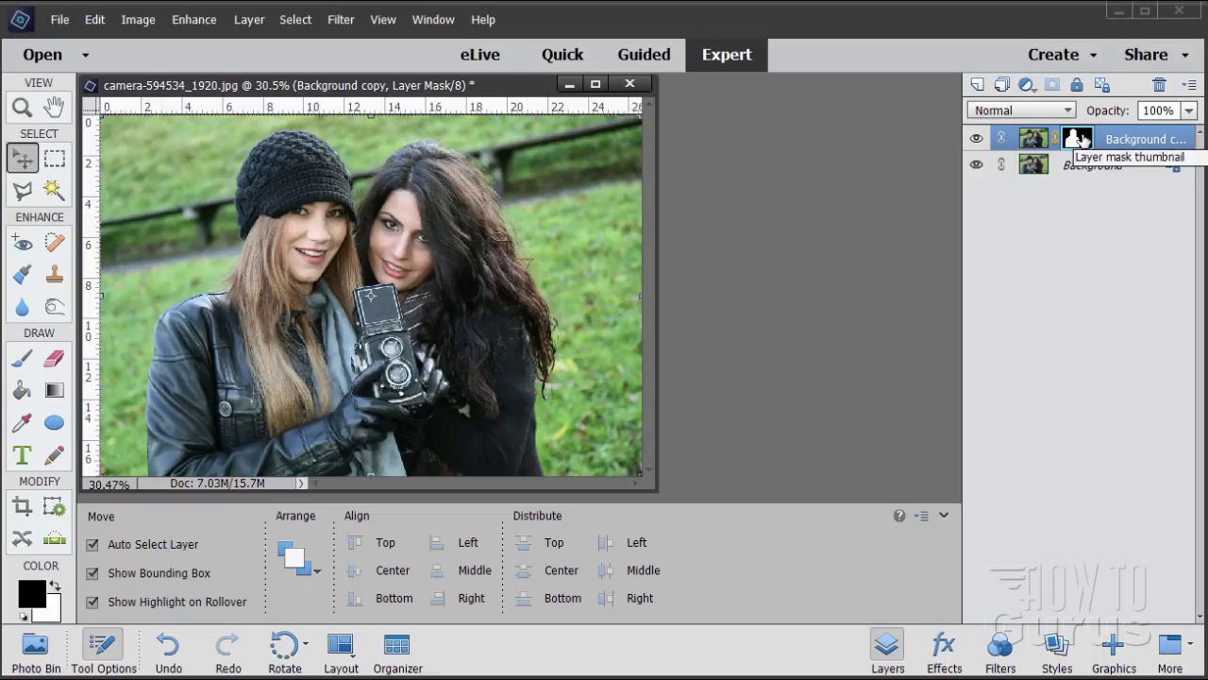
click(978, 168)
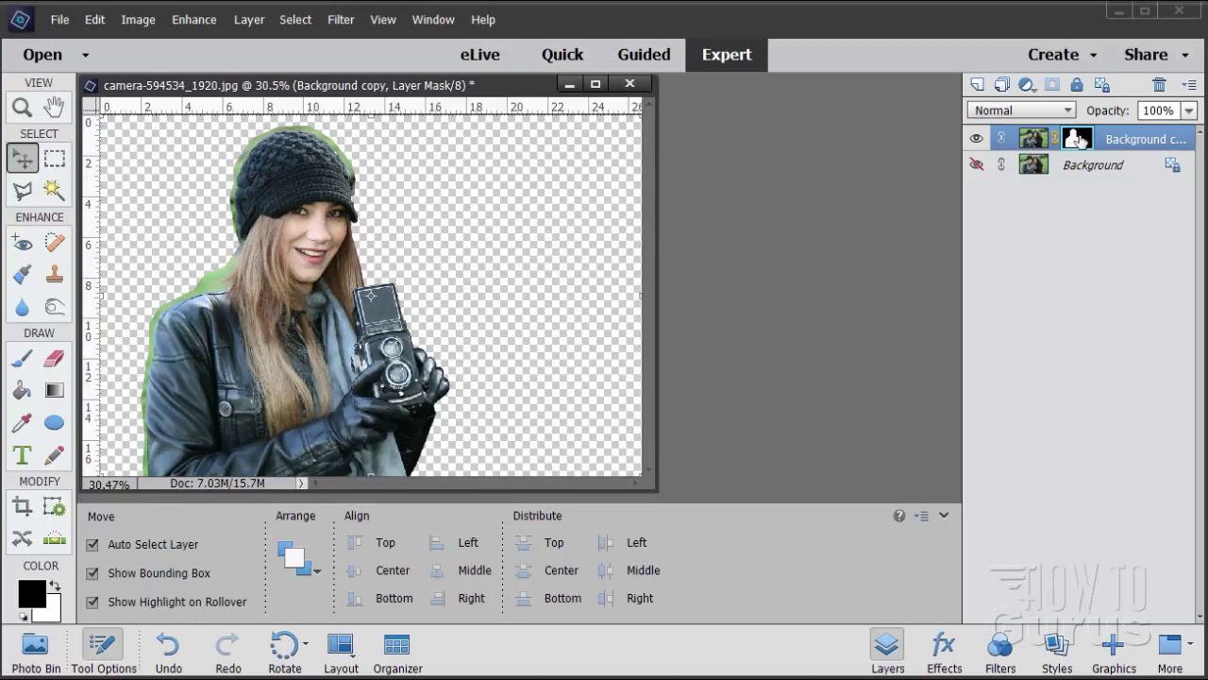
Show the Background layer again, duplicate it, and hide the masked Background copy layer above the new duplicate.
click(977, 167)
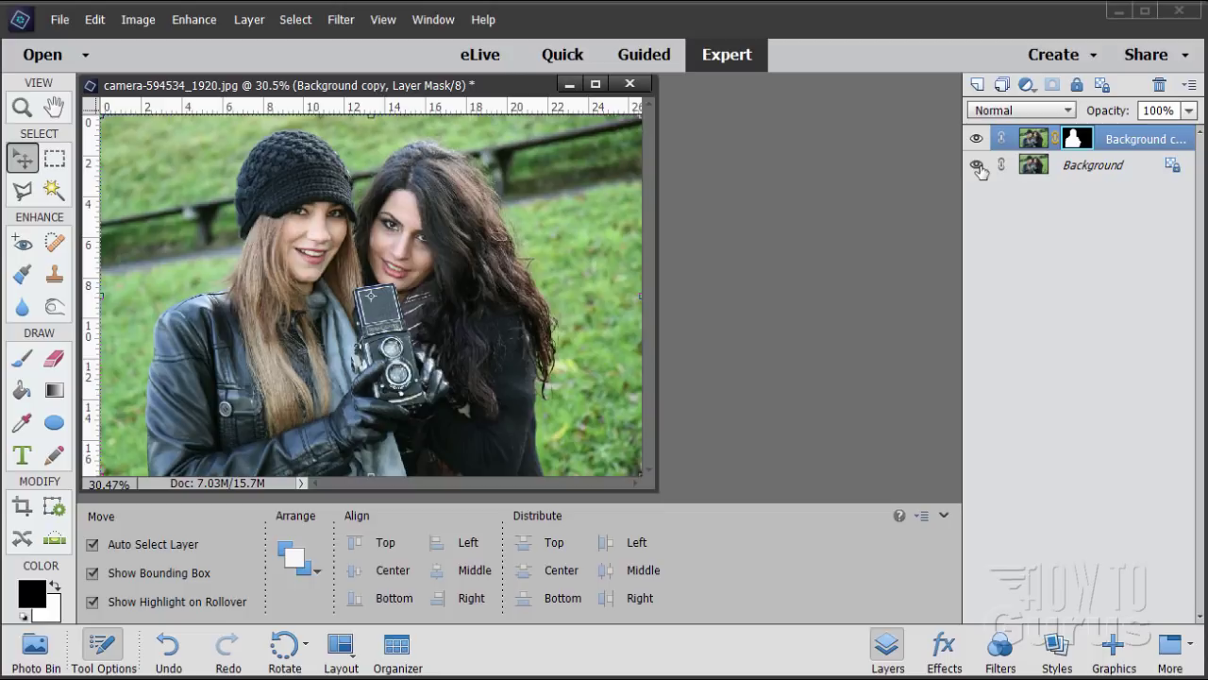
click(1037, 167)
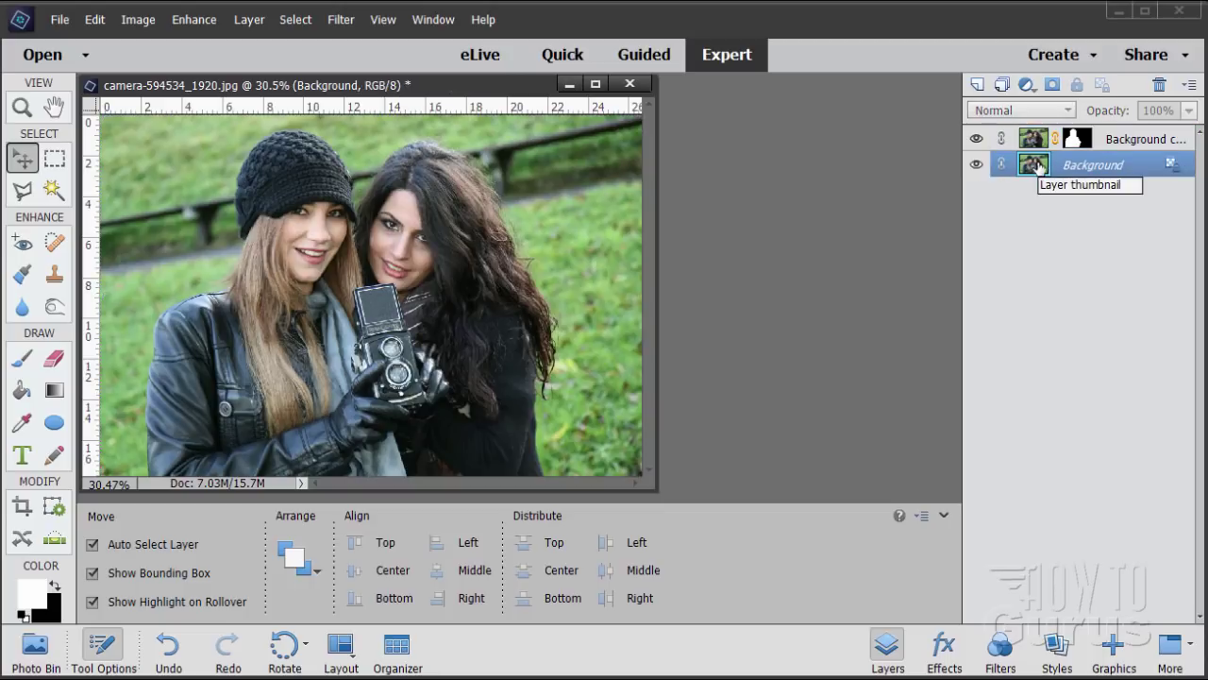
drag(1037, 167, 977, 83)
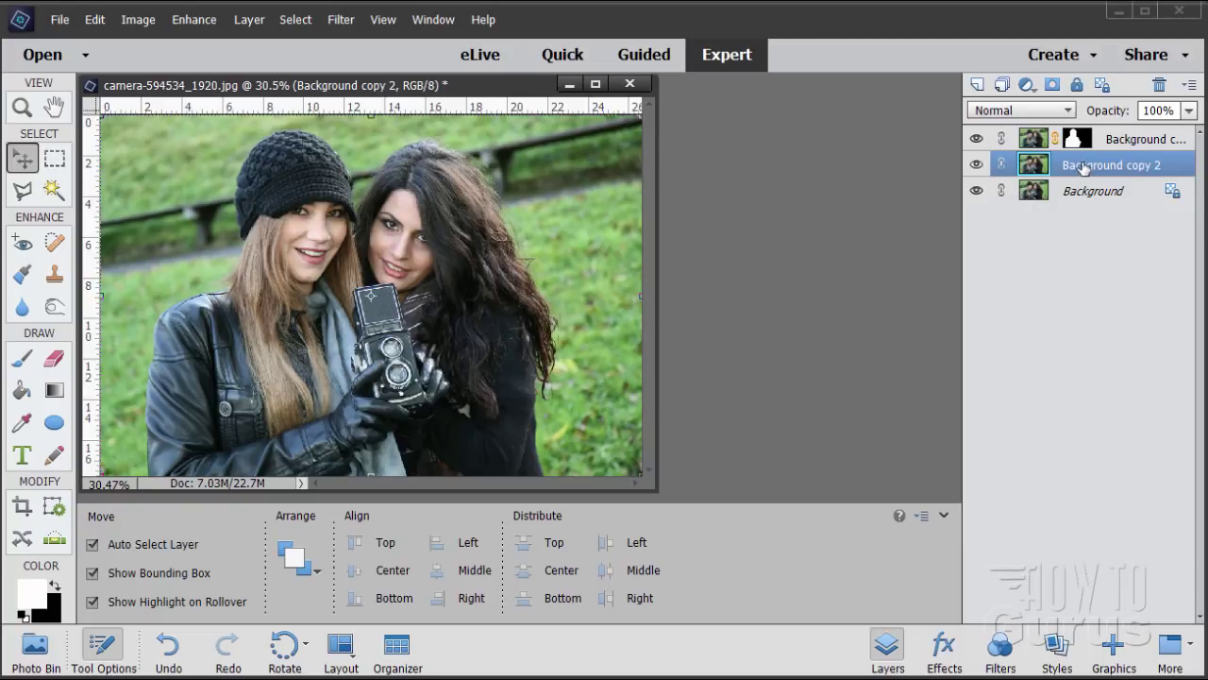
click(976, 138)
Enlarge the image window and zoom the photo to 50%.
drag(519, 92, 546, 36)
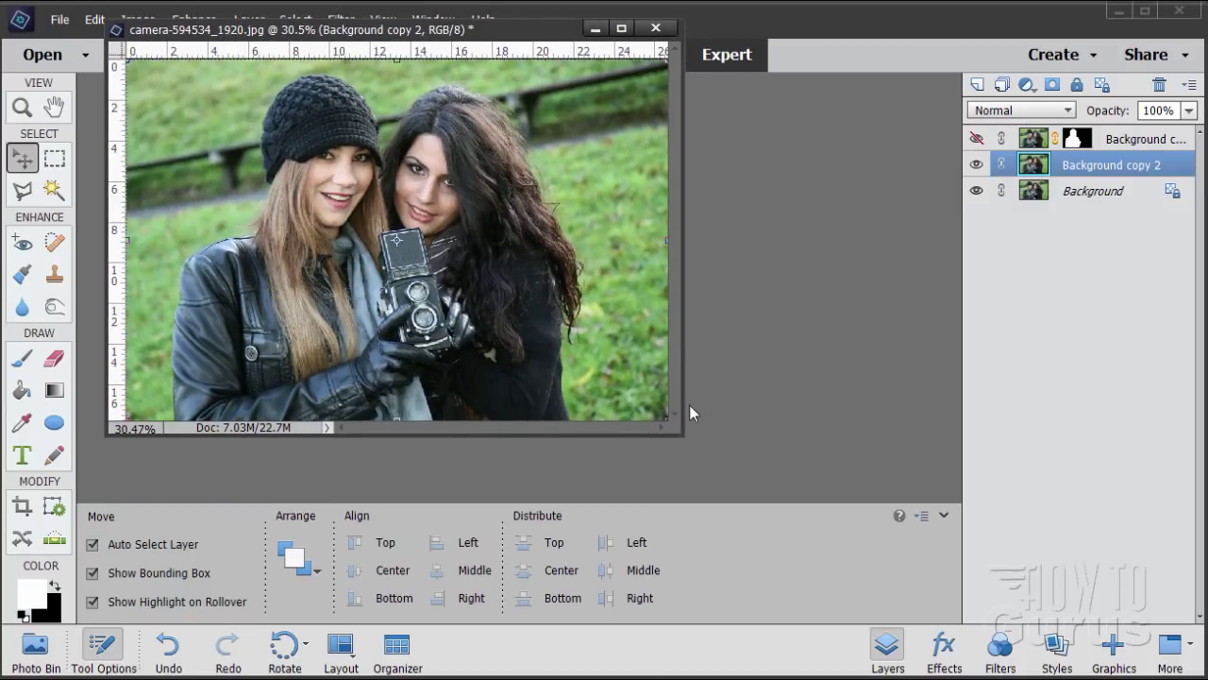
drag(676, 432, 1069, 674)
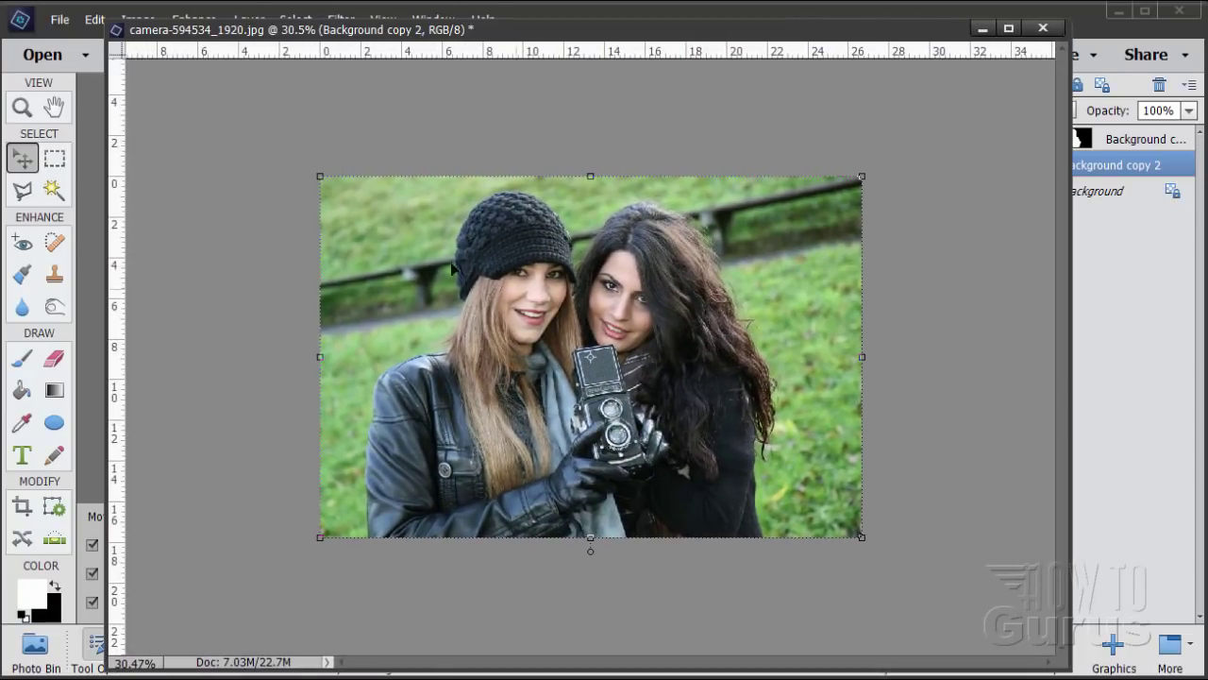
click(24, 109)
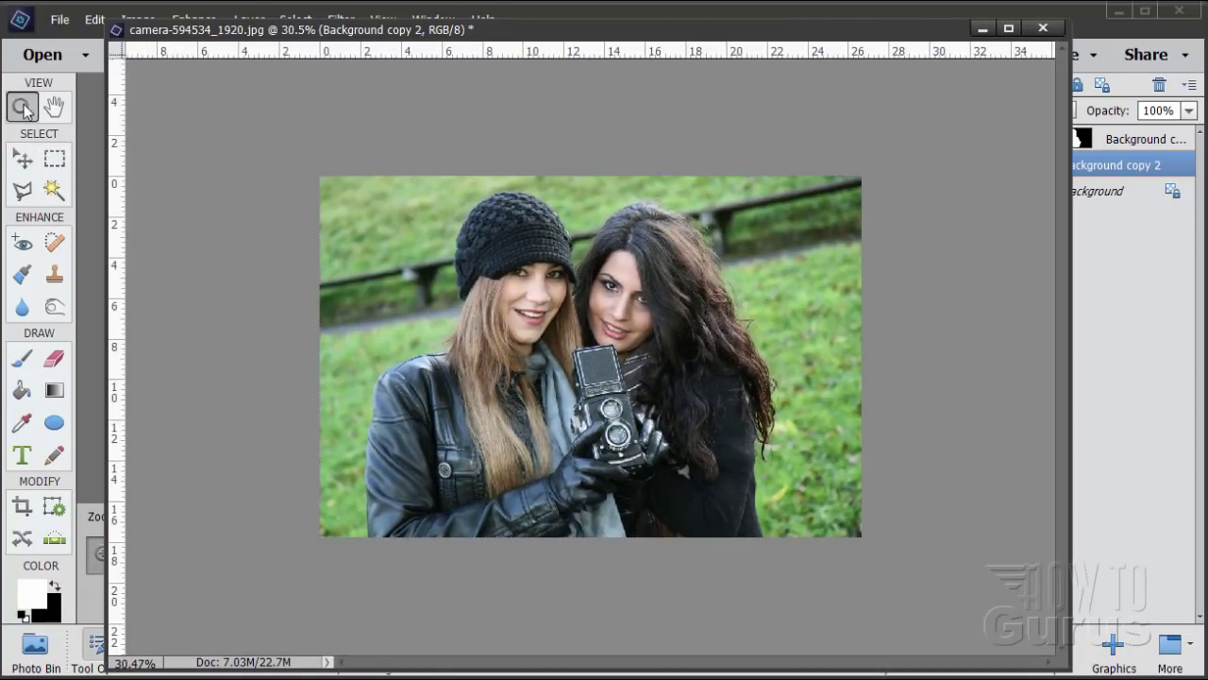
click(540, 320)
click(540, 320)
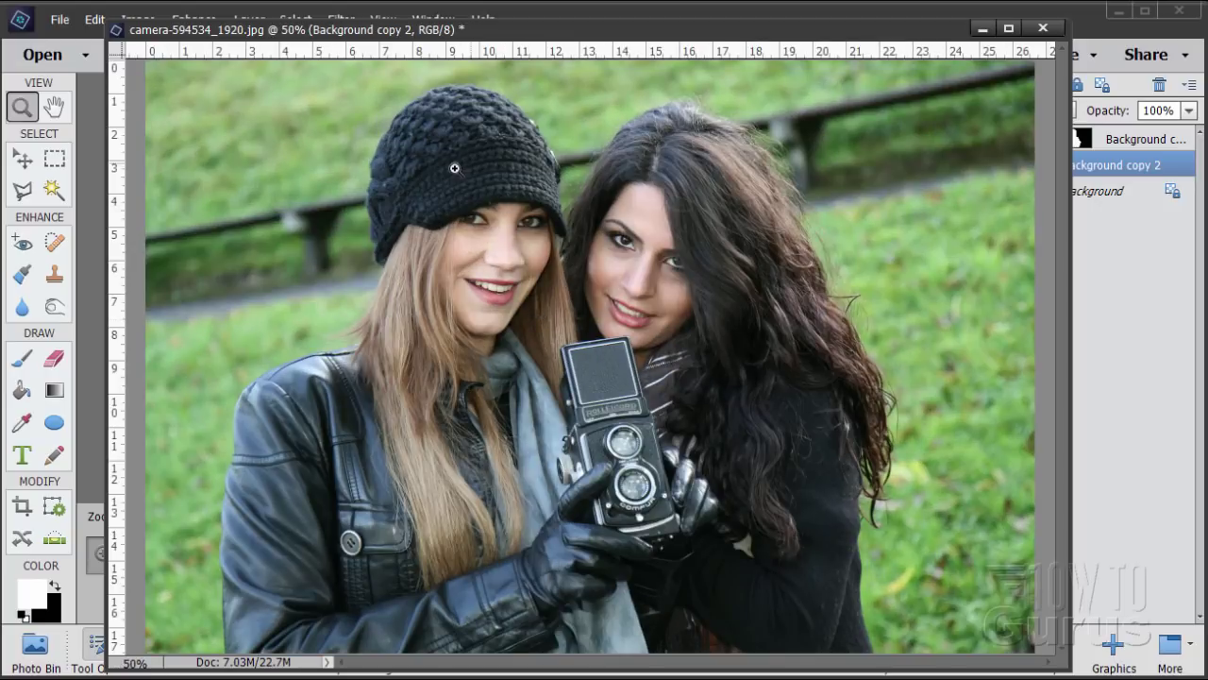
click(29, 156)
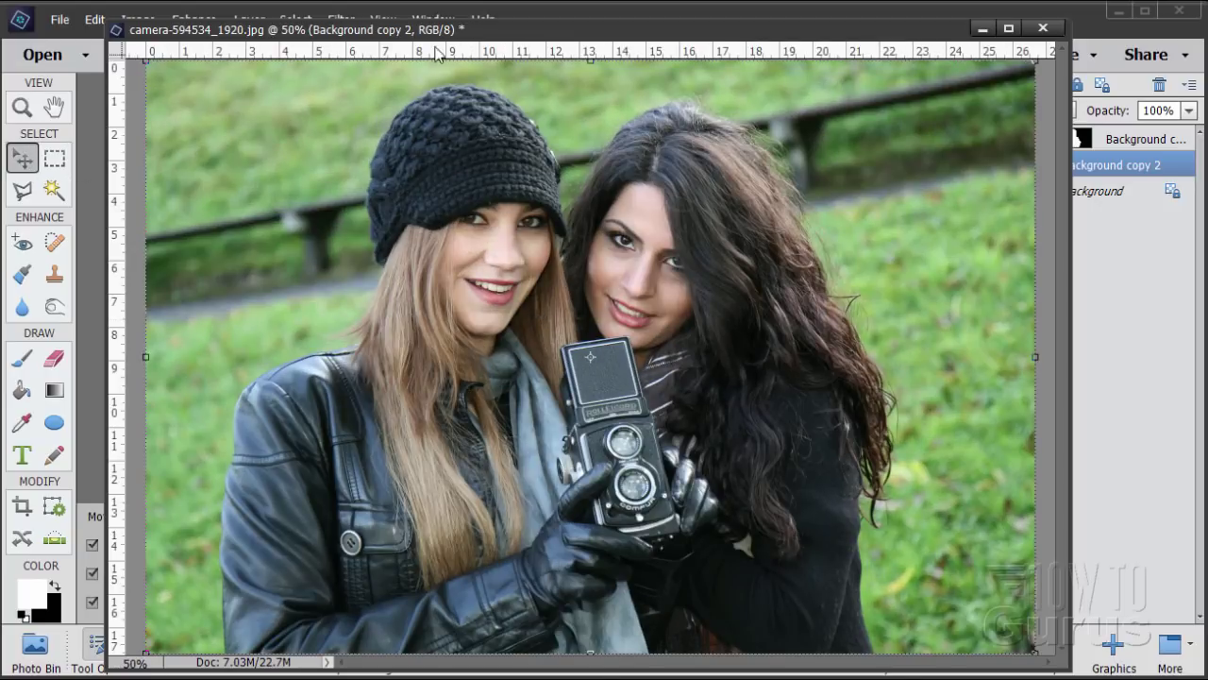
Reposition and shorten the image window to uncover the tool options, with the lower part of the photo in view.
drag(472, 38, 455, 51)
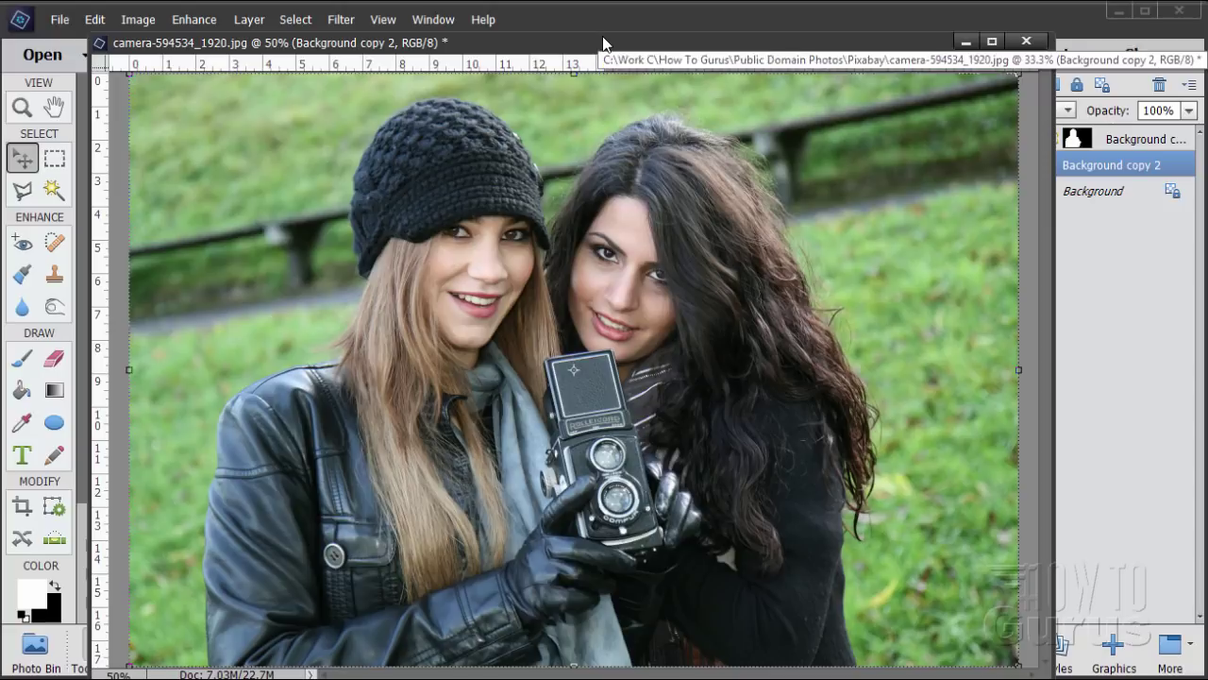
mouse_move(605, 38)
mouse_down()
mouse_move(602, 55)
mouse_move(592, 42)
mouse_up()
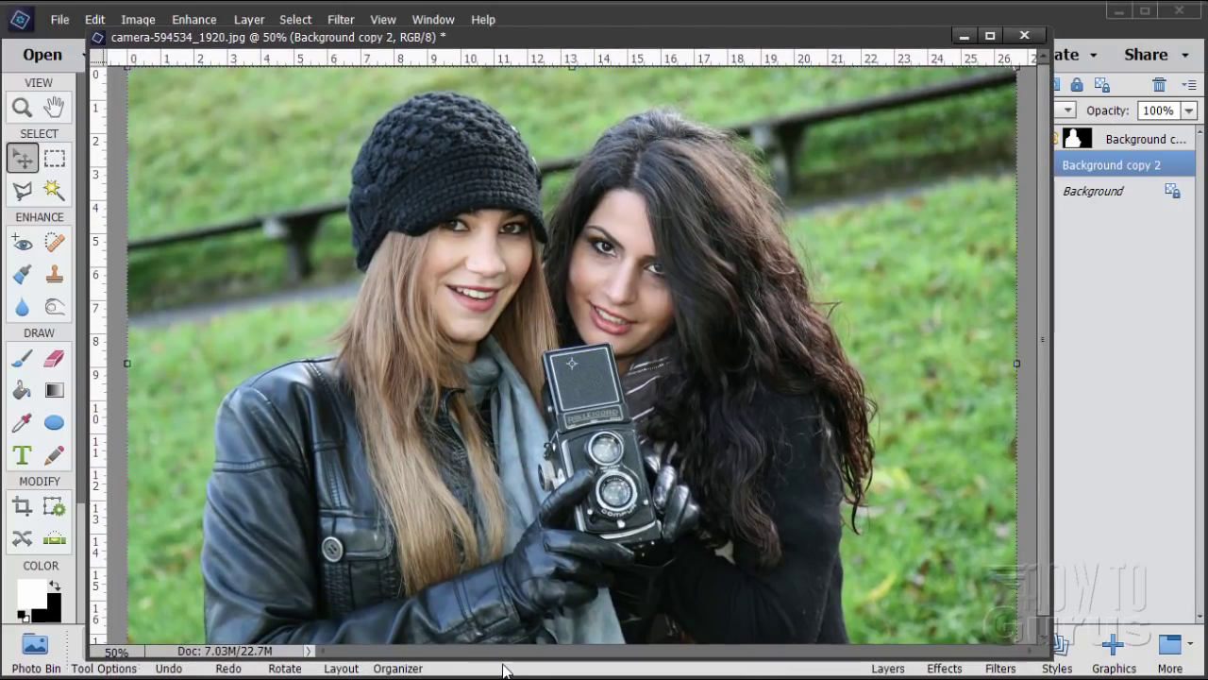
drag(500, 661, 508, 500)
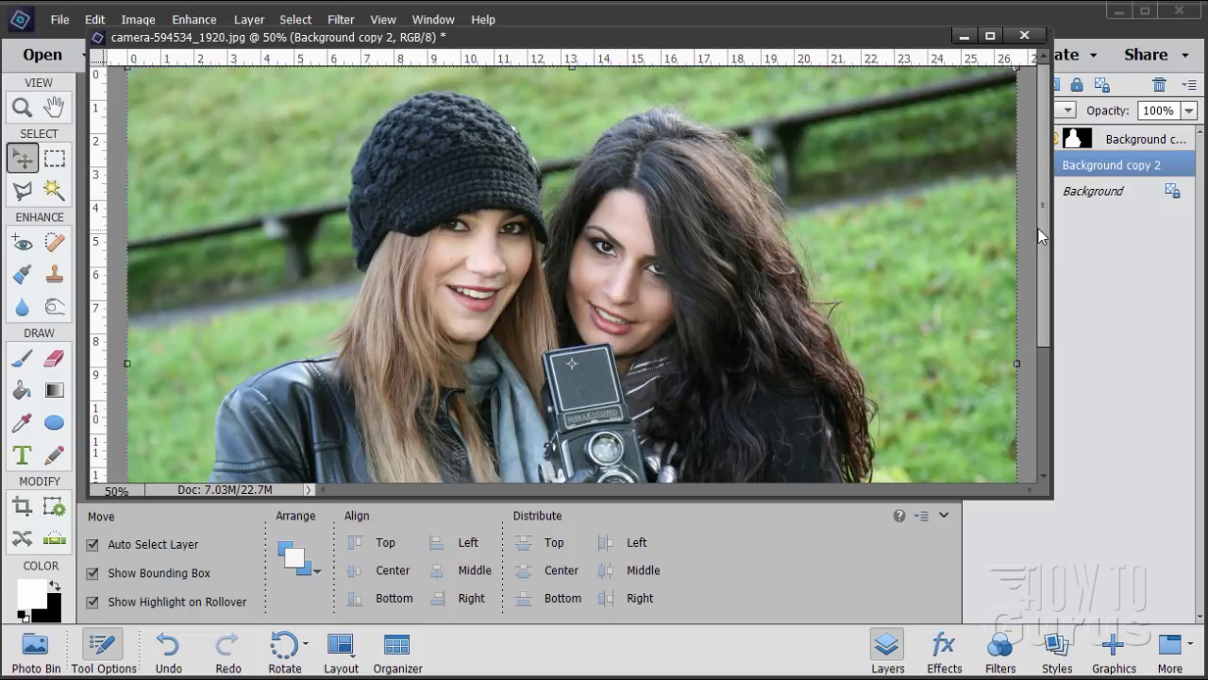
drag(1047, 239, 1062, 397)
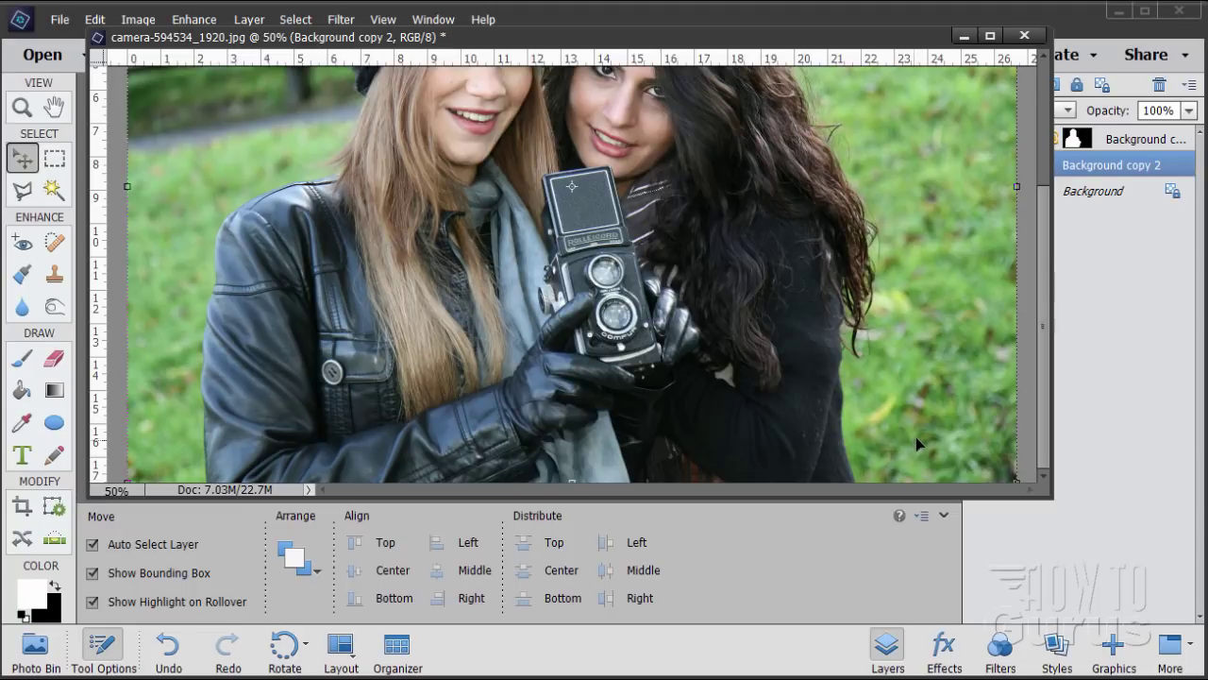
scroll(1044, 350, up, 3)
scroll(1044, 350, down, 3)
drag(715, 38, 675, 44)
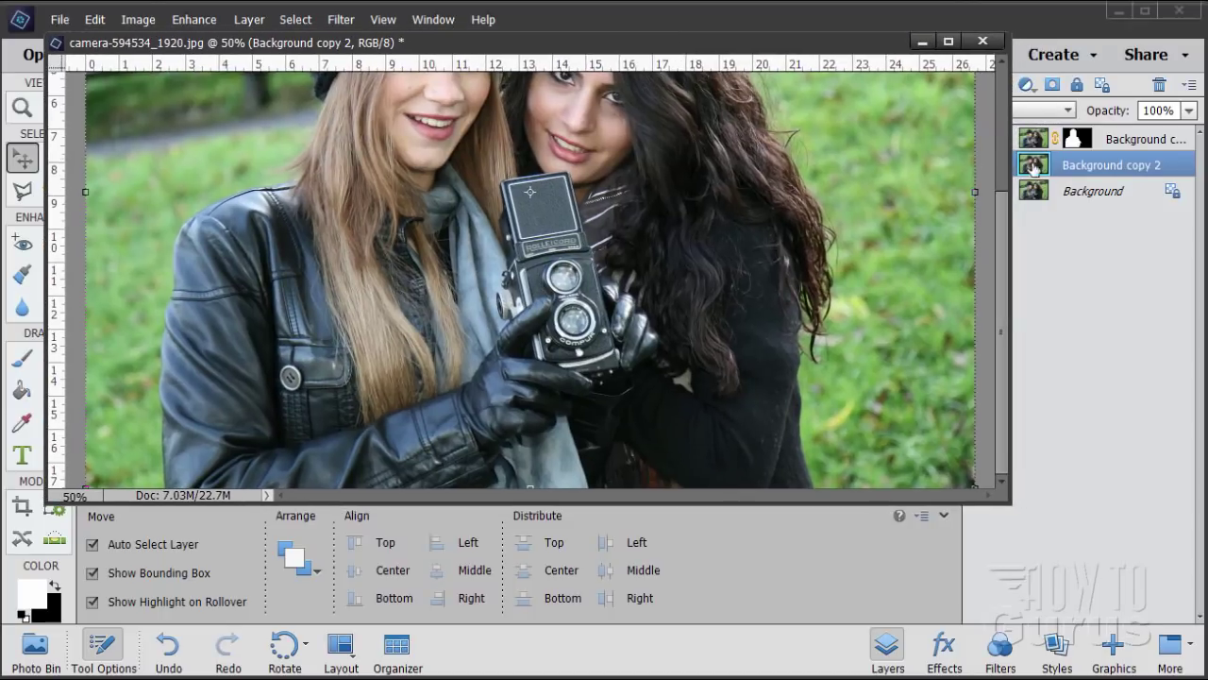
drag(761, 44, 794, 43)
Set up the Clone Stamp tool with the soft round 200 brush preset reduced to 150 px.
click(52, 276)
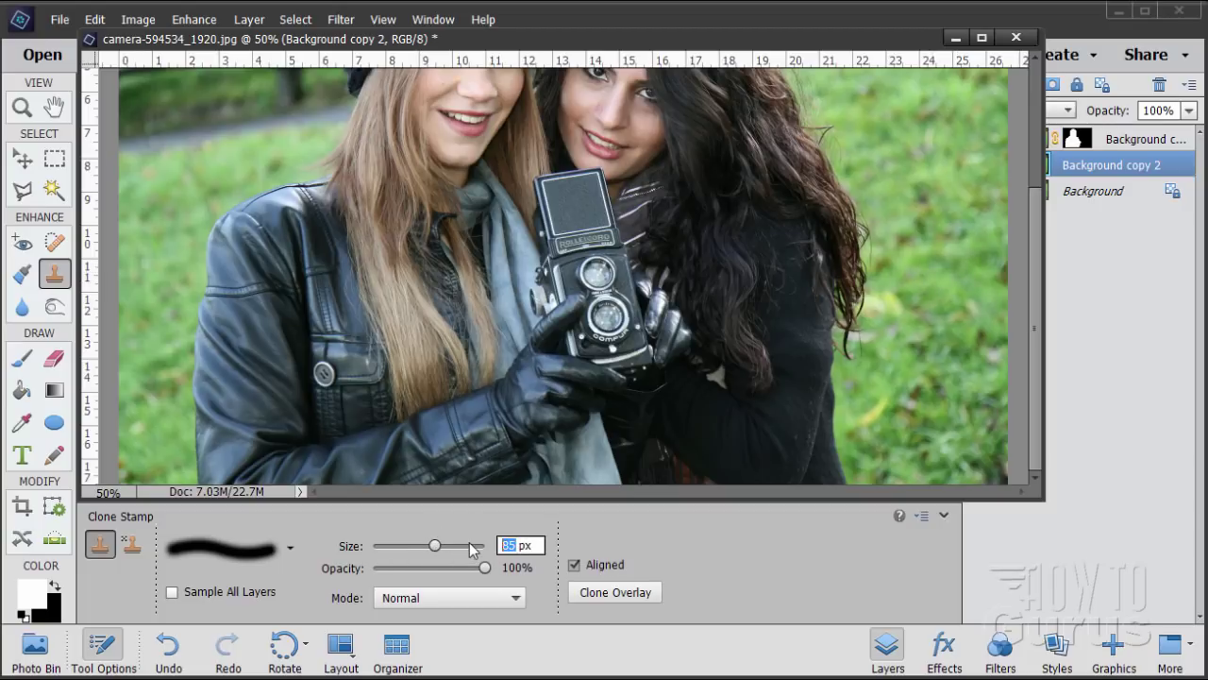
text(150)
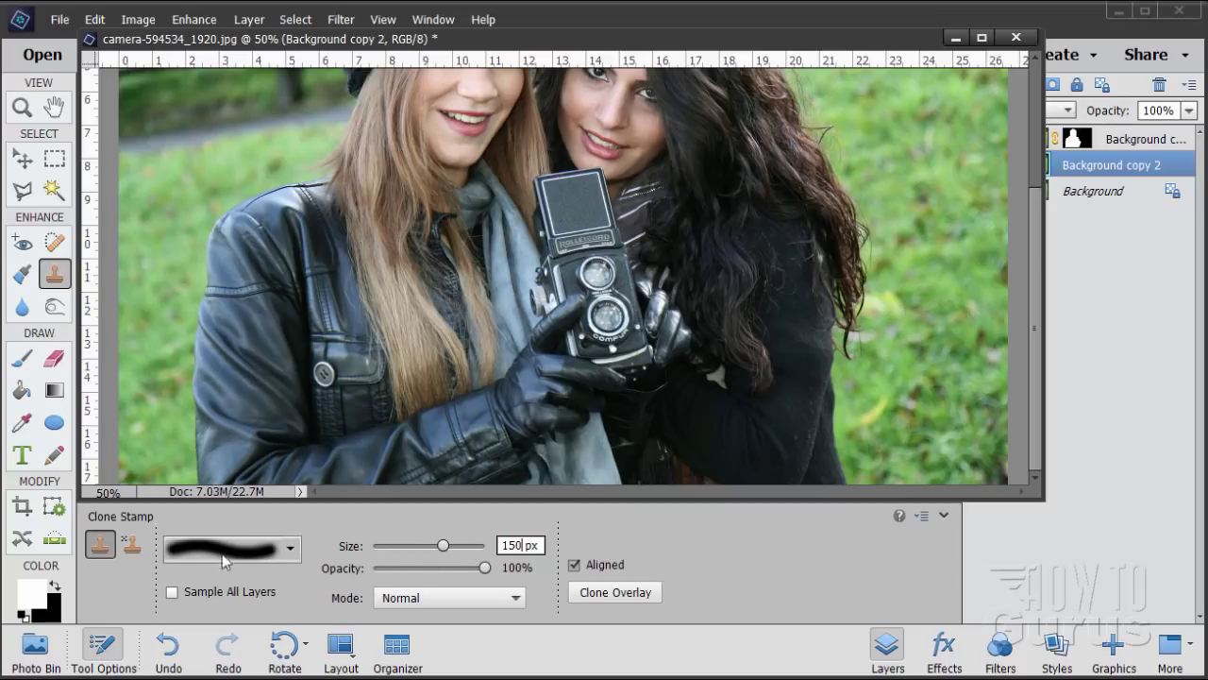
click(283, 555)
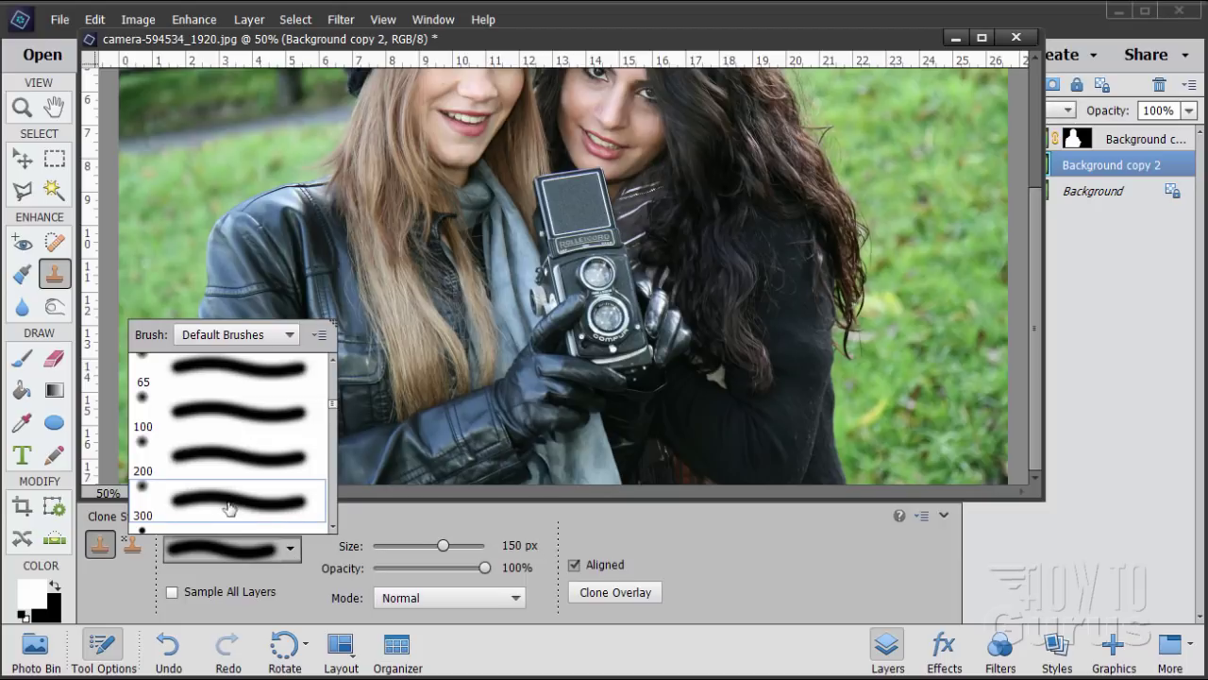
click(185, 442)
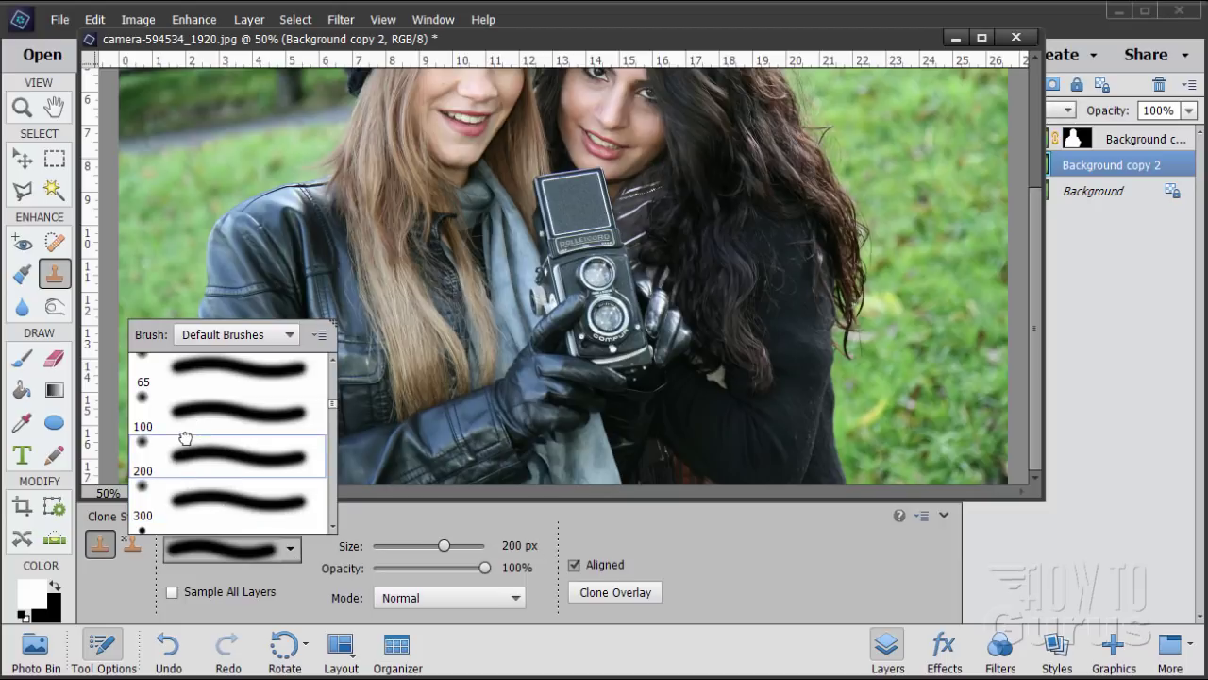
click(518, 548)
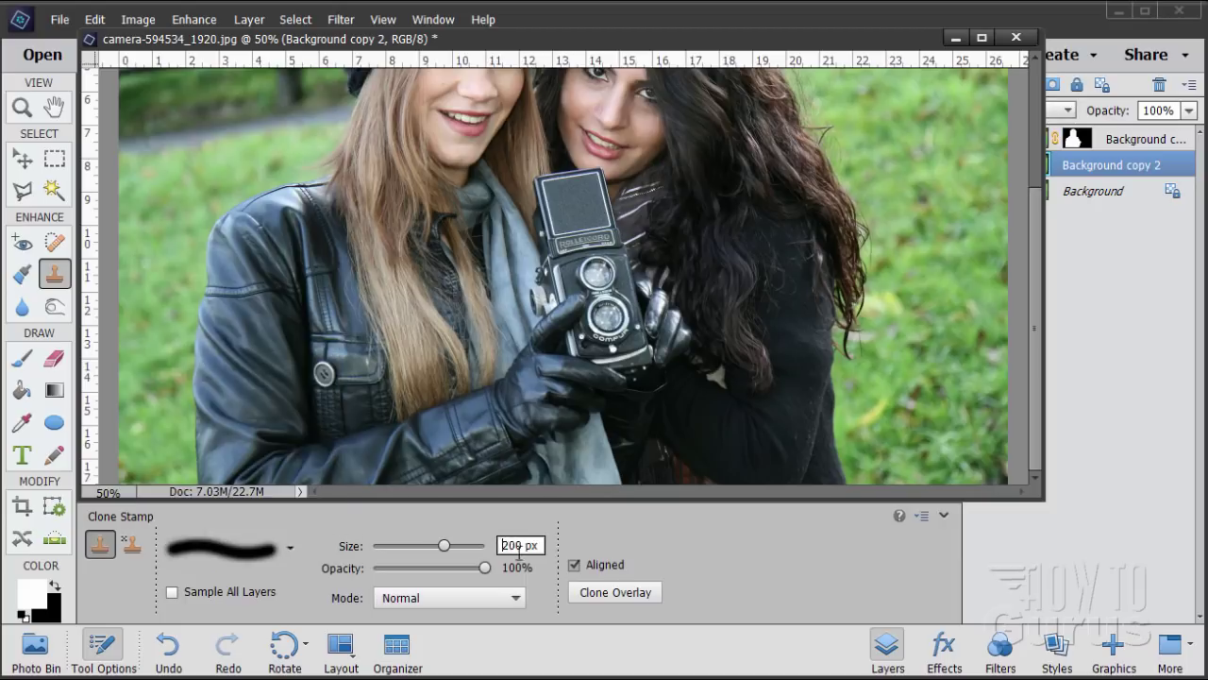
text(150)
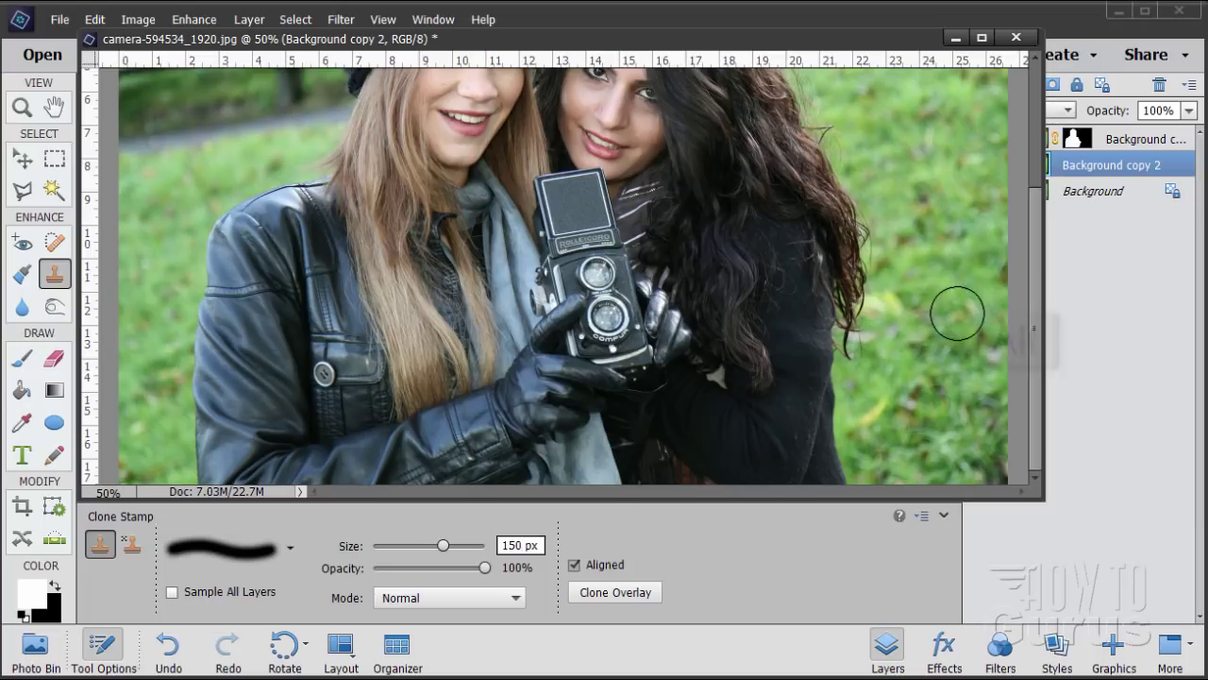
Sample the grass beside the dark-haired woman and clone it over her outer hair ends and upper arm.
key(alt)
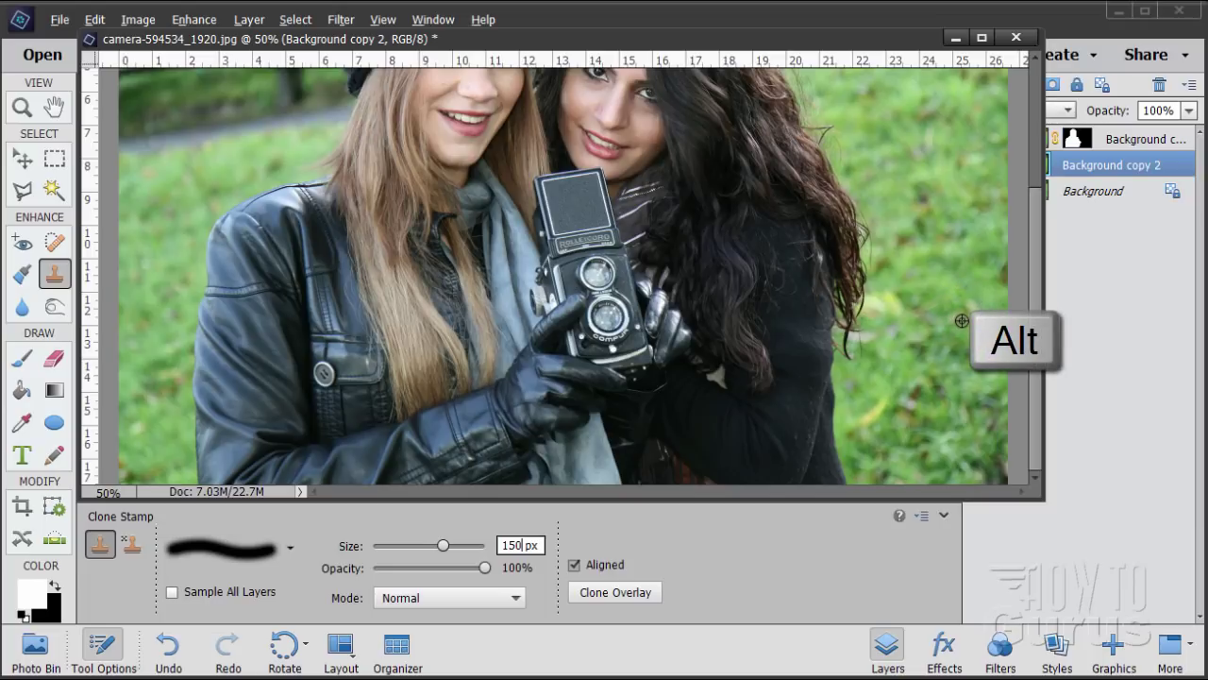
alt+click(961, 321)
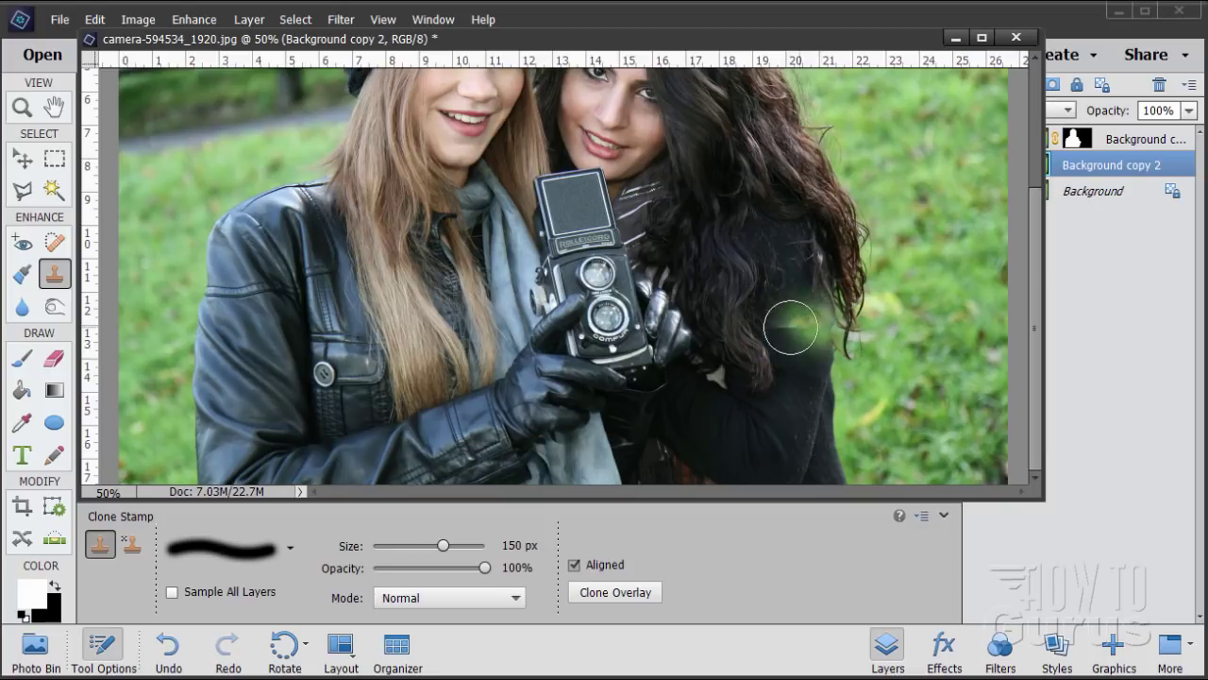
mouse_move(846, 326)
mouse_down()
mouse_move(824, 283)
mouse_move(855, 249)
mouse_move(866, 310)
mouse_move(836, 246)
mouse_move(819, 316)
mouse_move(805, 272)
mouse_move(819, 316)
mouse_up()
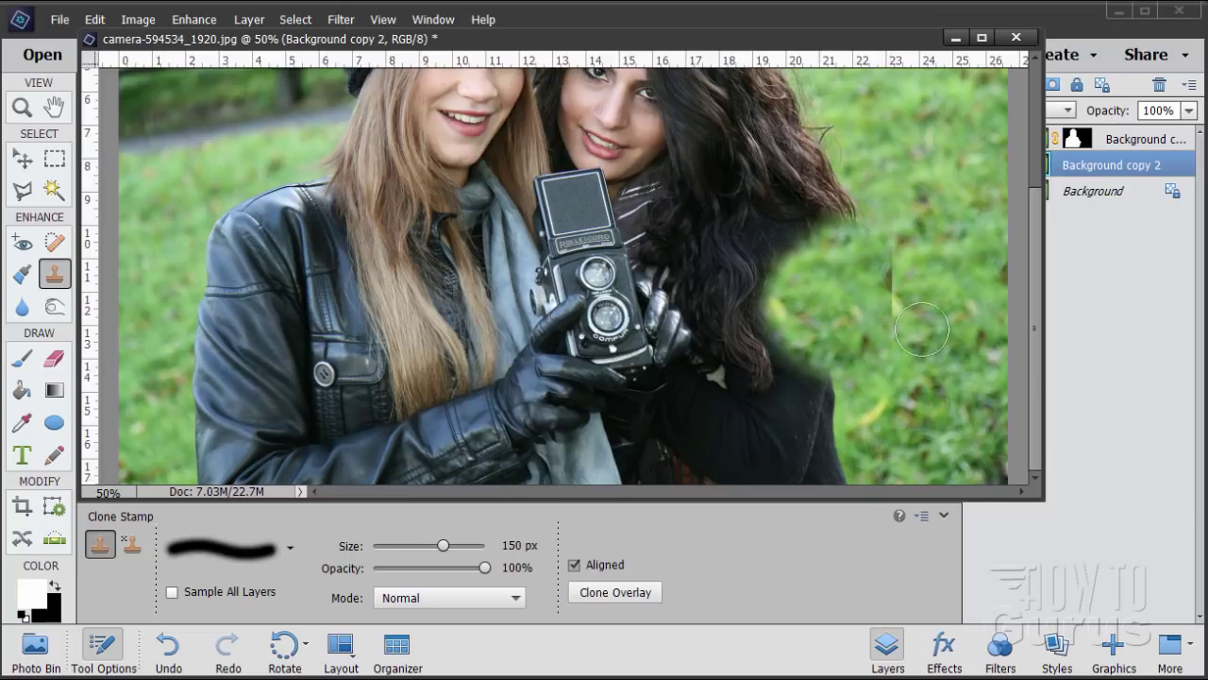
Resample the grass slightly lower and clone it over her sleeve and torso up to the camera's edge.
key(alt)
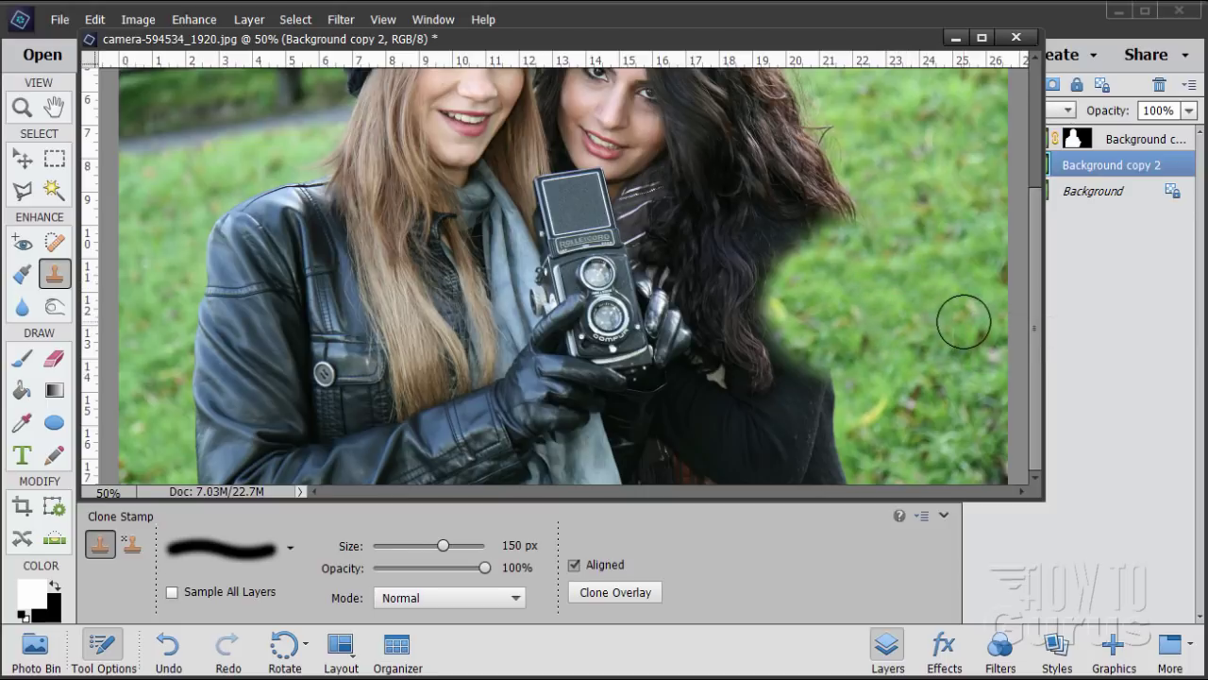
key(alt)
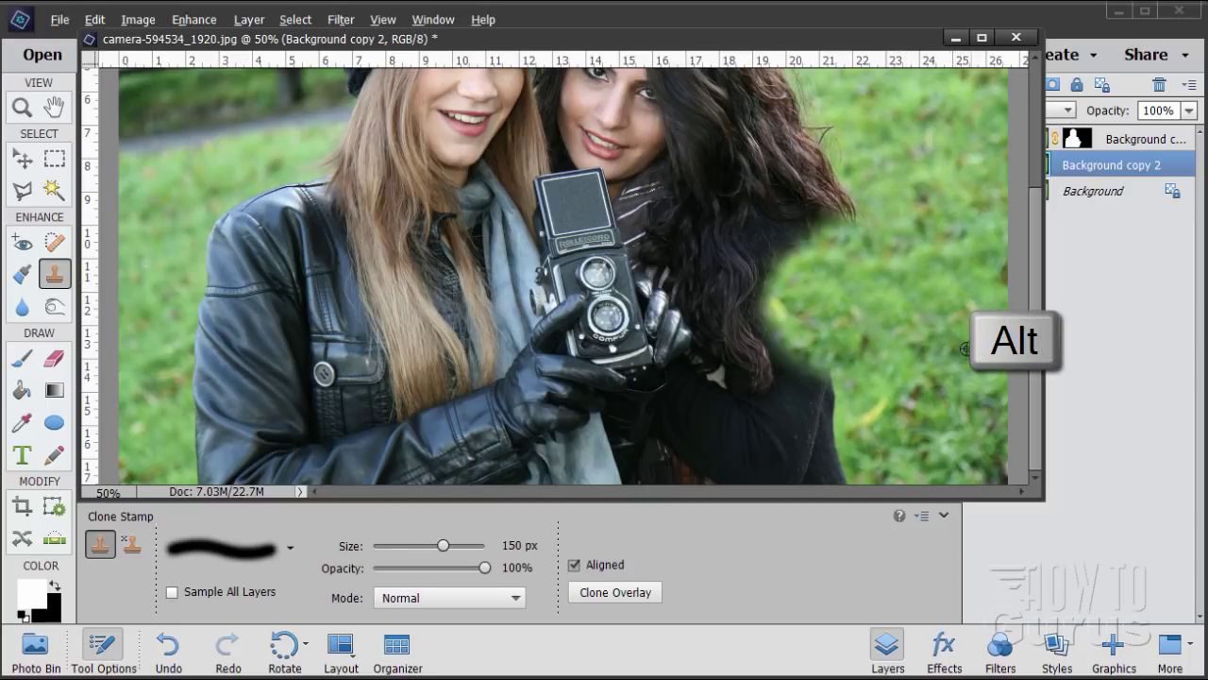
alt+click(951, 358)
mouse_move(777, 312)
mouse_down()
mouse_move(798, 358)
mouse_move(757, 344)
mouse_move(750, 311)
mouse_move(768, 353)
mouse_move(813, 382)
mouse_move(823, 365)
mouse_move(836, 396)
mouse_move(792, 400)
mouse_move(786, 413)
mouse_move(746, 399)
mouse_move(742, 413)
mouse_move(712, 332)
mouse_move(738, 282)
mouse_move(778, 257)
mouse_move(776, 236)
mouse_move(830, 352)
mouse_move(828, 407)
mouse_move(846, 424)
mouse_move(811, 430)
mouse_move(823, 472)
mouse_up()
mouse_move(746, 324)
mouse_down()
mouse_move(721, 285)
mouse_move(665, 307)
mouse_move(672, 340)
mouse_up()
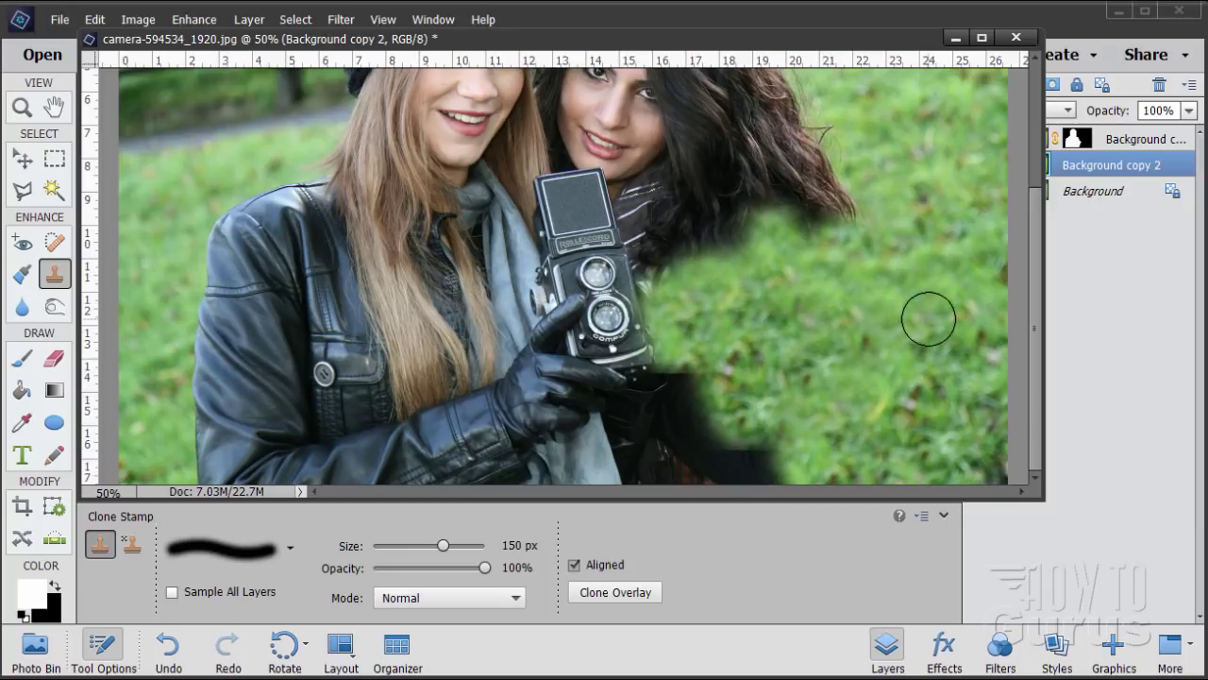
Resample different grass patches to break up repetition and clone over the camera's side and her remaining coat down to the image's lower edge.
alt+click(879, 300)
mouse_move(768, 344)
mouse_down()
mouse_move(730, 388)
mouse_move(687, 370)
mouse_move(823, 332)
mouse_move(766, 340)
mouse_move(744, 304)
mouse_up()
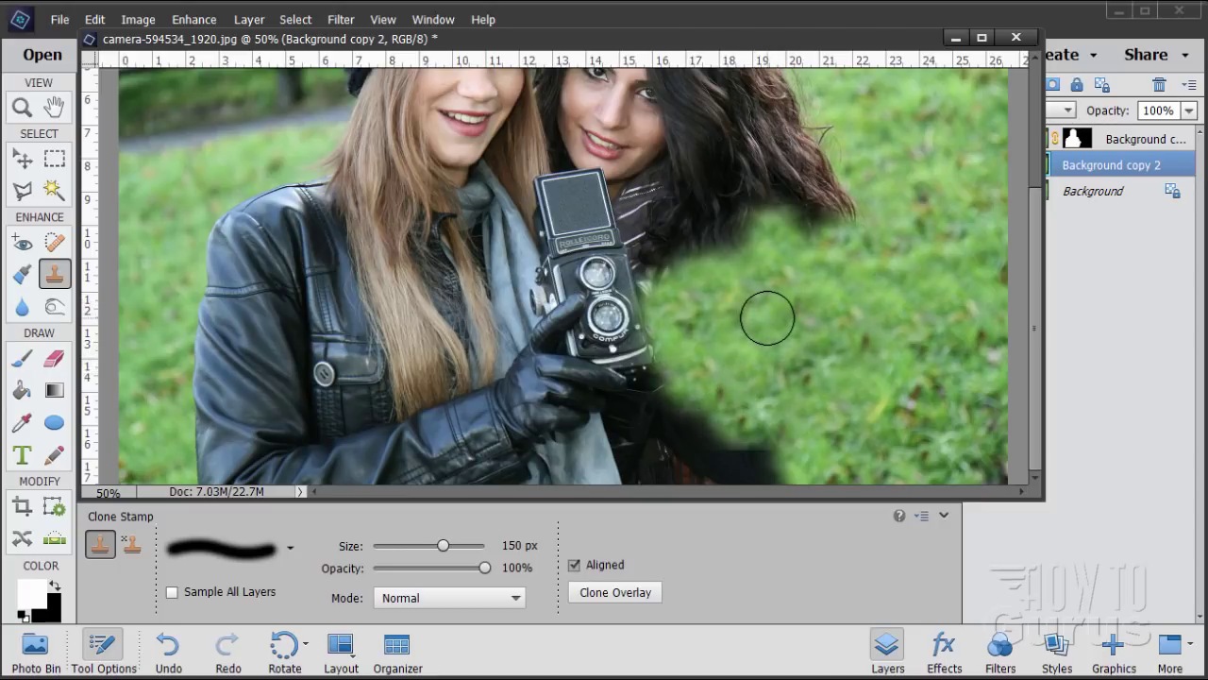
alt+click(820, 295)
mouse_move(674, 353)
mouse_down()
mouse_move(627, 362)
mouse_move(634, 253)
mouse_move(638, 436)
mouse_move(653, 415)
mouse_move(638, 468)
mouse_move(660, 321)
mouse_move(604, 203)
mouse_up()
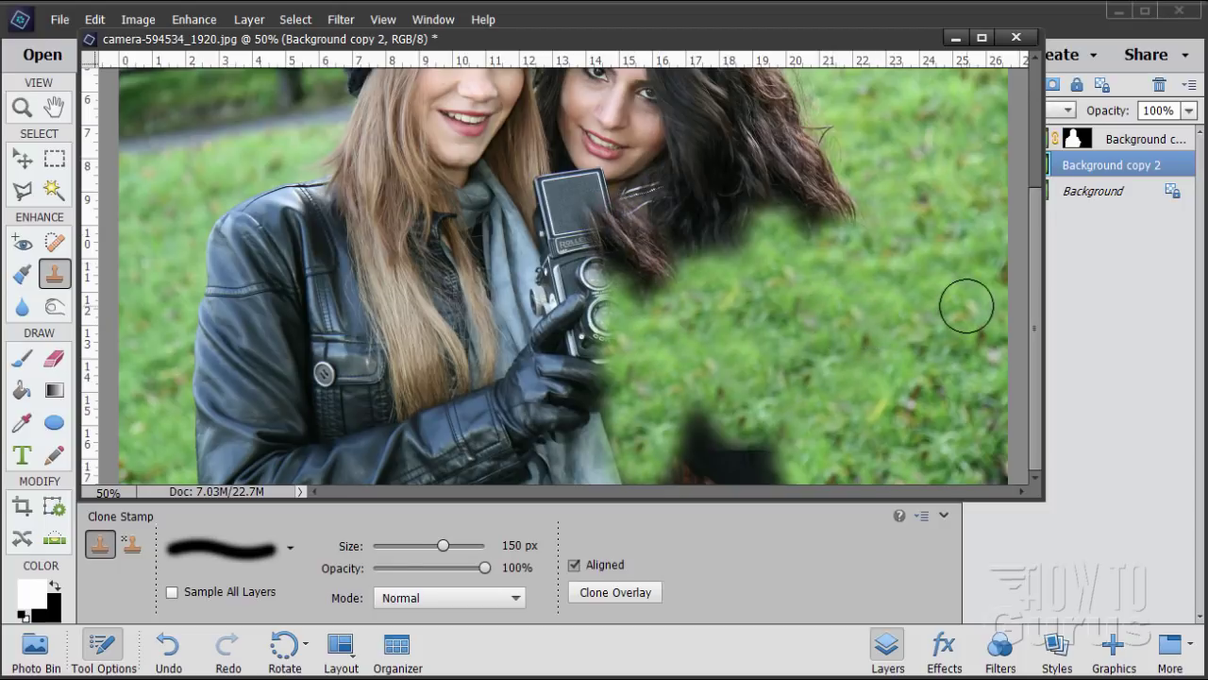
mouse_move(736, 396)
mouse_down()
mouse_move(708, 456)
mouse_move(663, 474)
mouse_move(675, 454)
mouse_move(643, 420)
mouse_move(634, 468)
mouse_move(762, 463)
mouse_move(780, 426)
mouse_up()
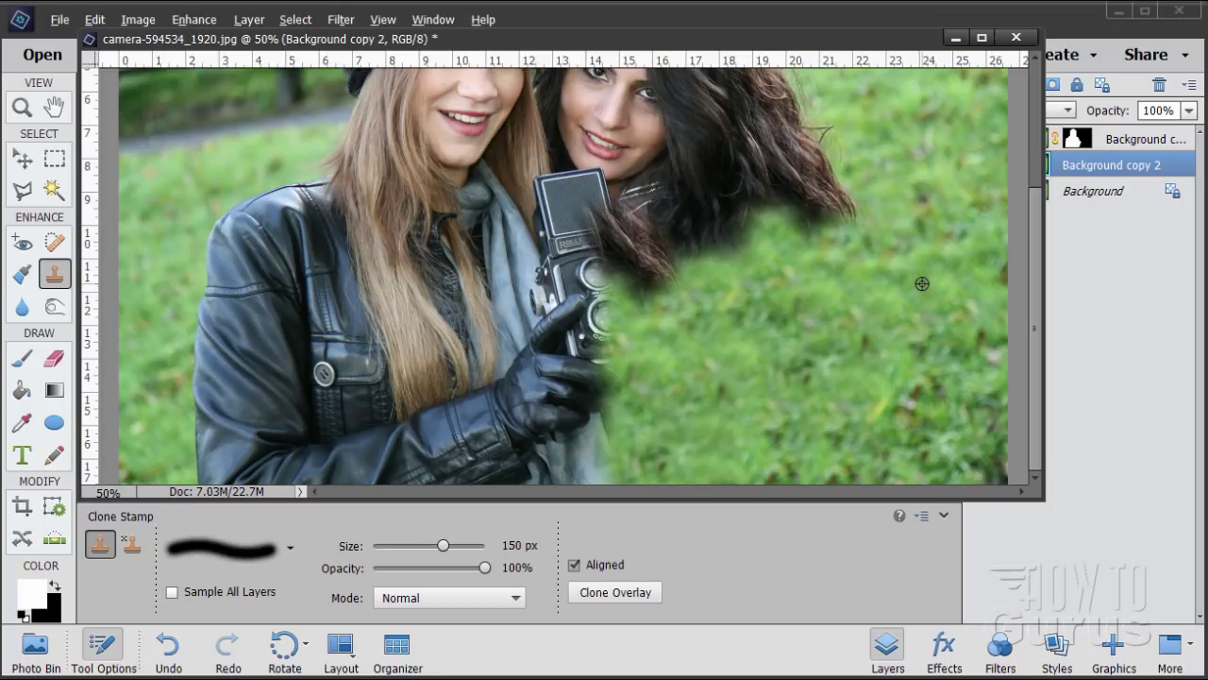
Clone grass upward over the dark-haired woman's lower hair, scarf and face as far as her forehead.
alt+click(843, 255)
mouse_move(843, 213)
mouse_down()
mouse_move(844, 188)
mouse_move(747, 211)
mouse_move(699, 248)
mouse_move(711, 268)
mouse_move(639, 221)
mouse_move(607, 235)
mouse_move(642, 189)
mouse_move(758, 179)
mouse_up()
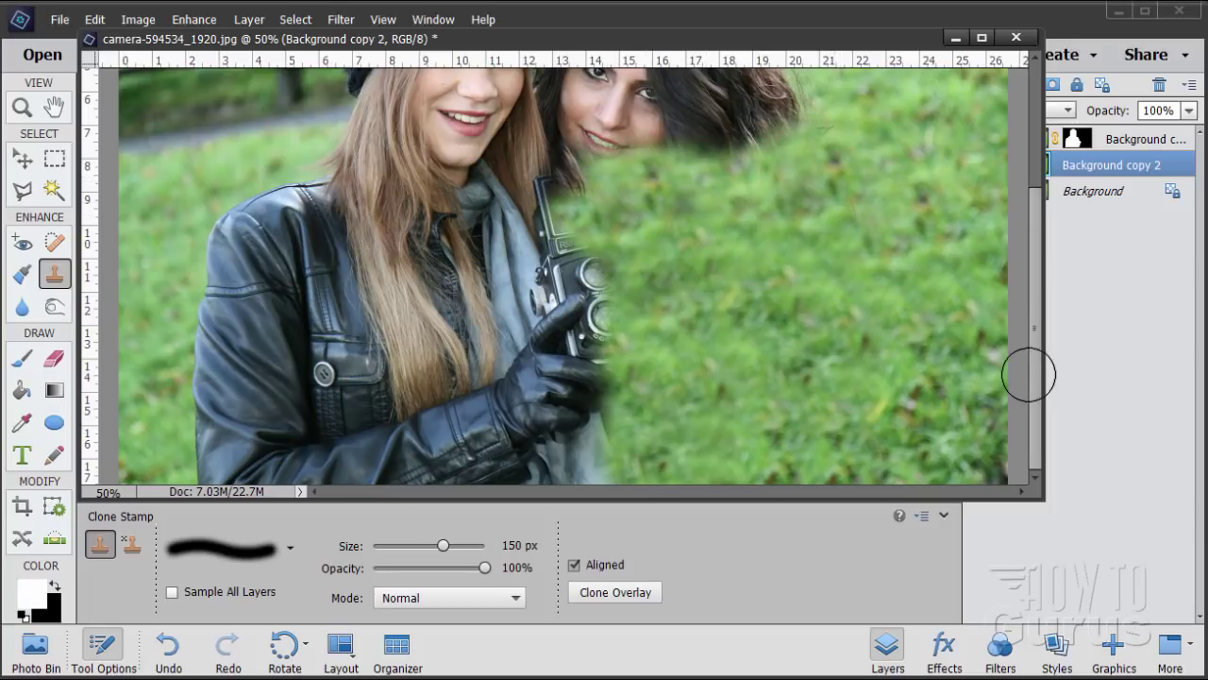
drag(1038, 381, 1038, 269)
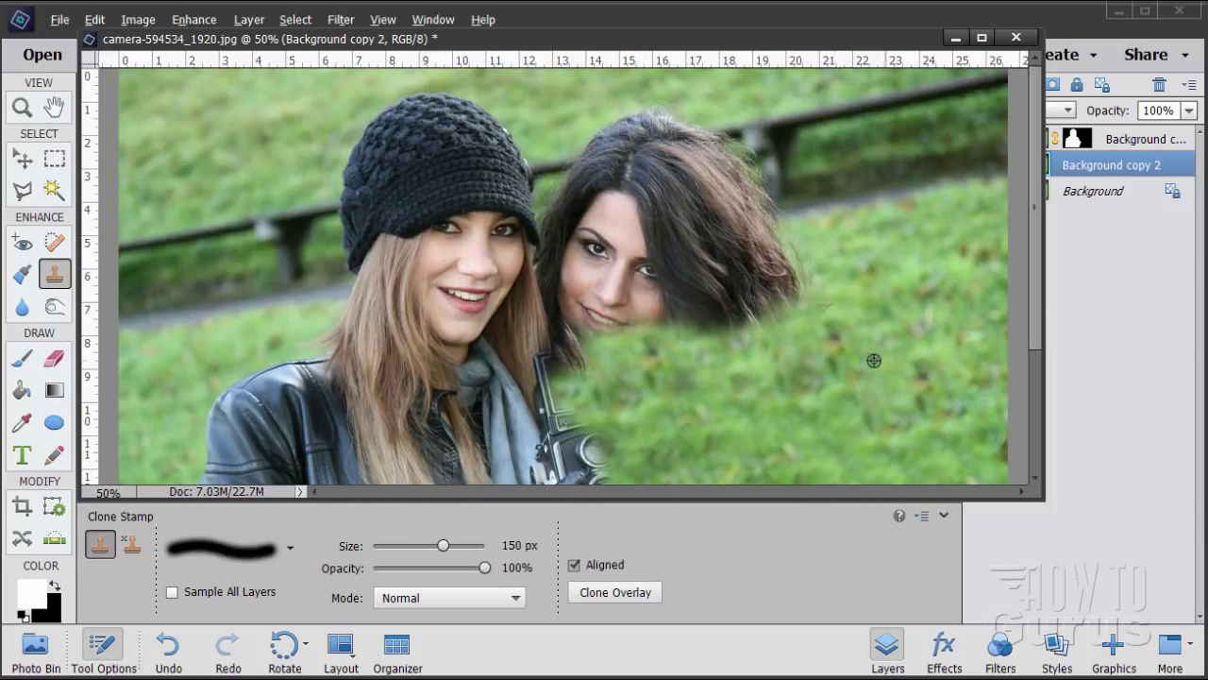
mouse_move(639, 378)
mouse_down()
mouse_move(567, 356)
mouse_move(548, 261)
mouse_move(641, 278)
mouse_move(719, 337)
mouse_move(769, 293)
mouse_move(675, 247)
mouse_up()
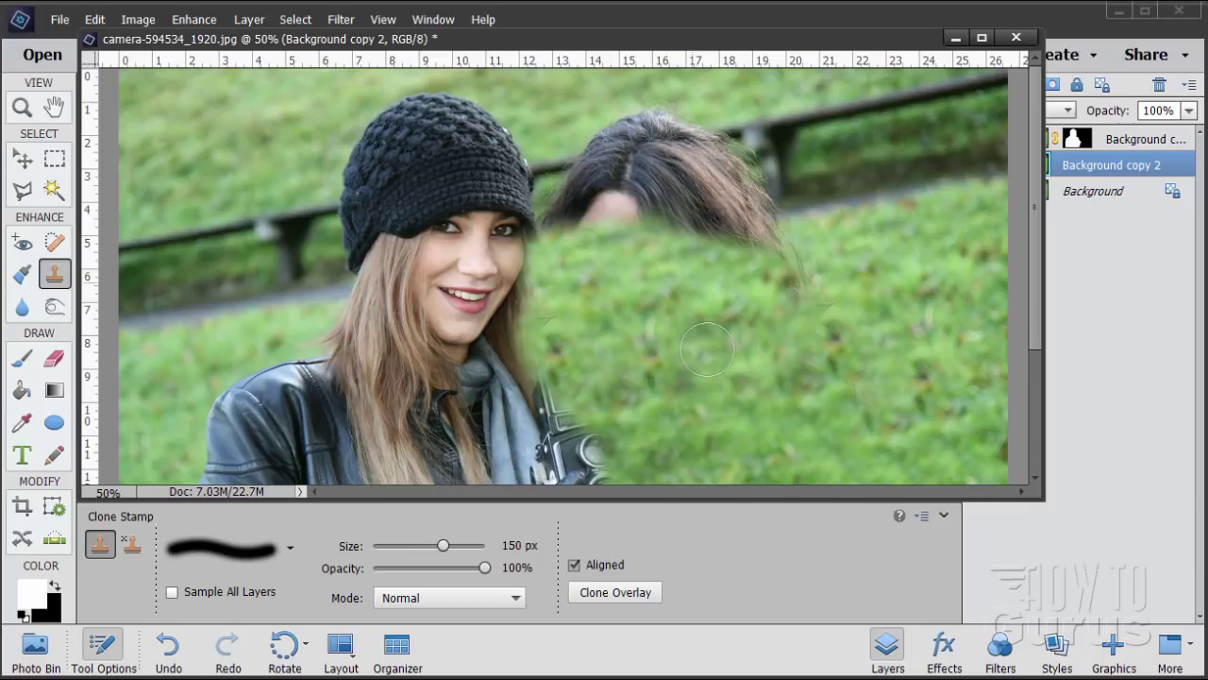
Resample the grass and clone it over the stray hair at the outer side of her head, up towards the path.
alt+click(881, 378)
alt+click(723, 274)
mouse_move(770, 244)
mouse_down()
mouse_move(763, 235)
mouse_move(856, 334)
mouse_move(763, 256)
mouse_move(769, 281)
mouse_up()
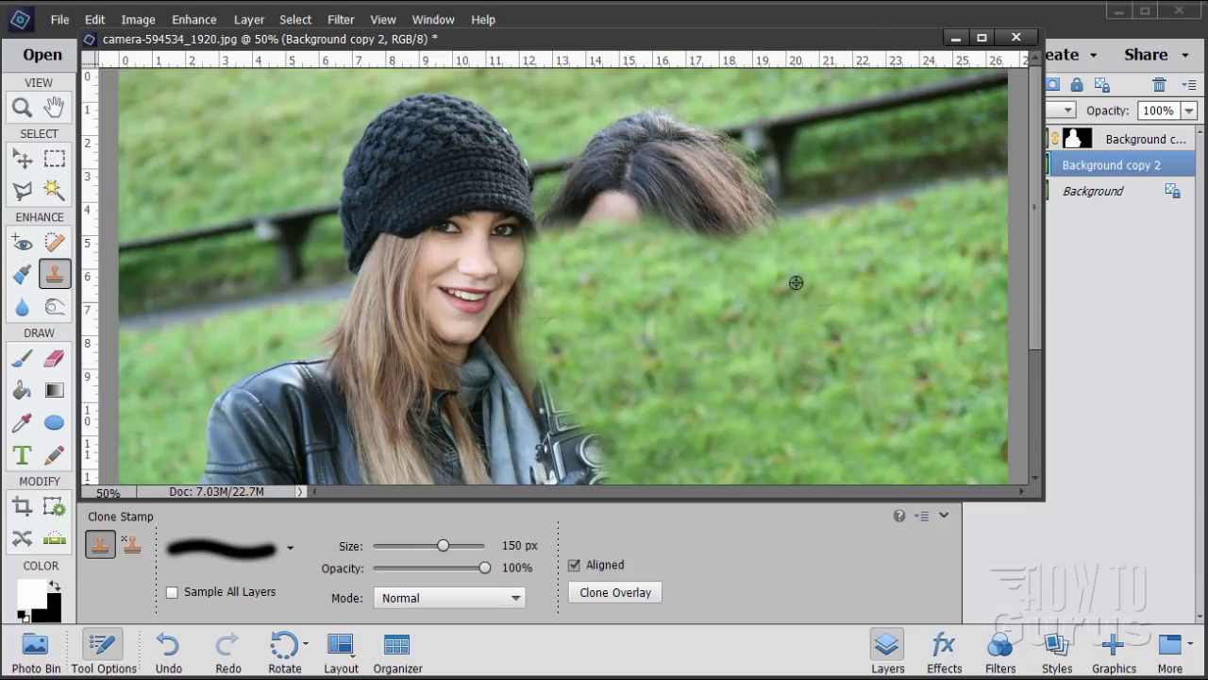
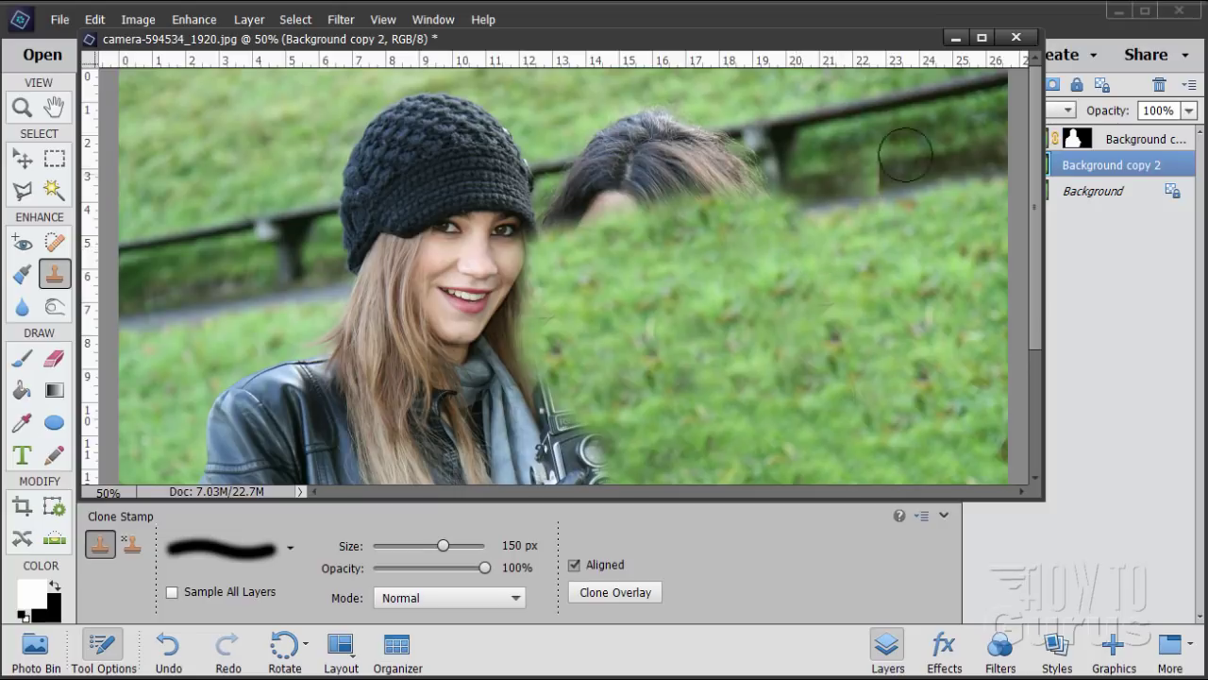
Set the Clone Stamp size to 85 px, sample the fence rail and clone it across the dark-haired woman's hair to extend the rail.
key(alt)
alt+click(909, 106)
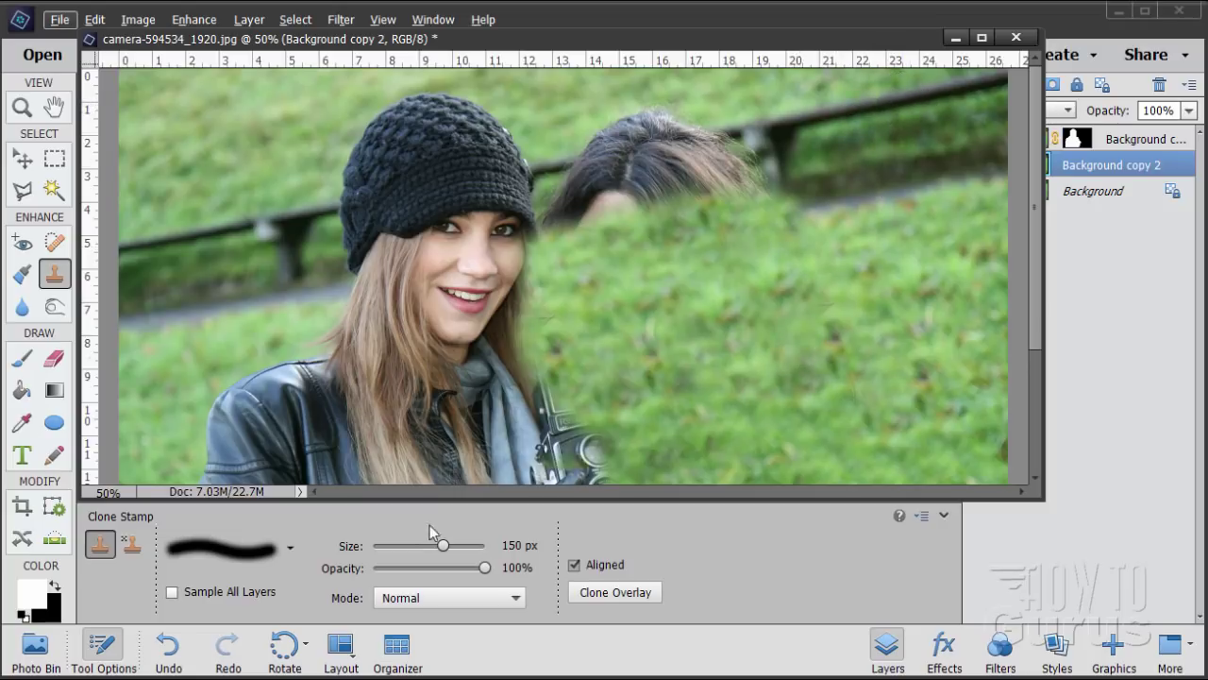
double_click(525, 546)
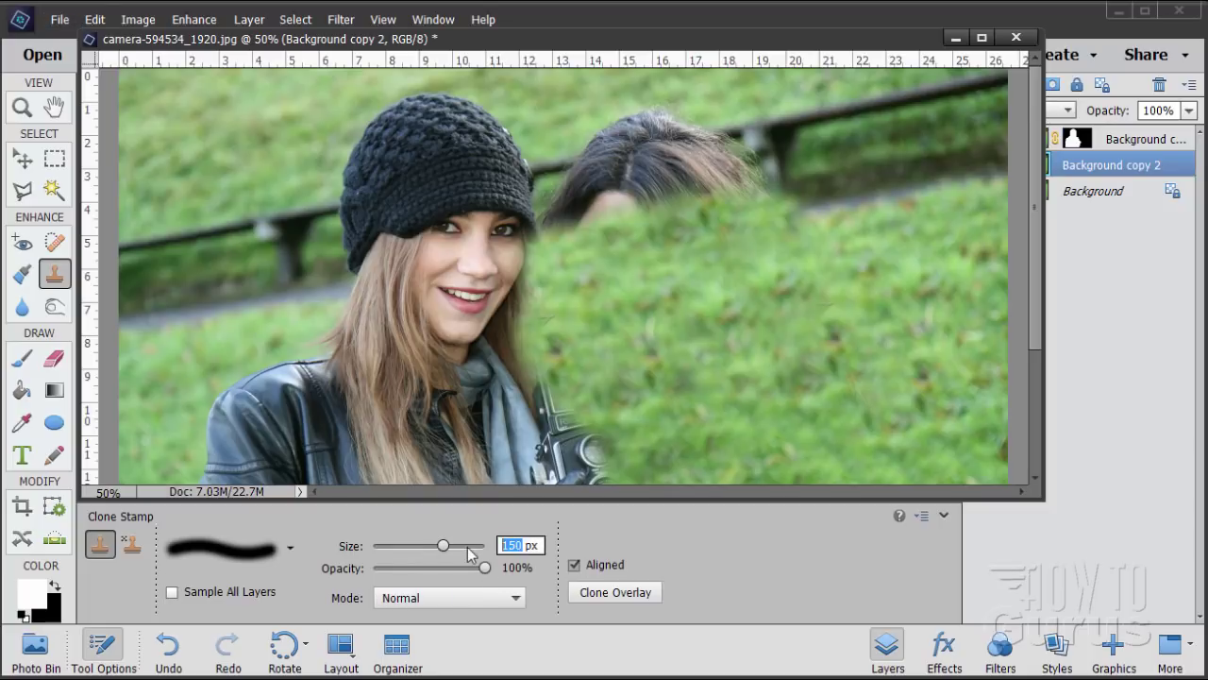
text(85)
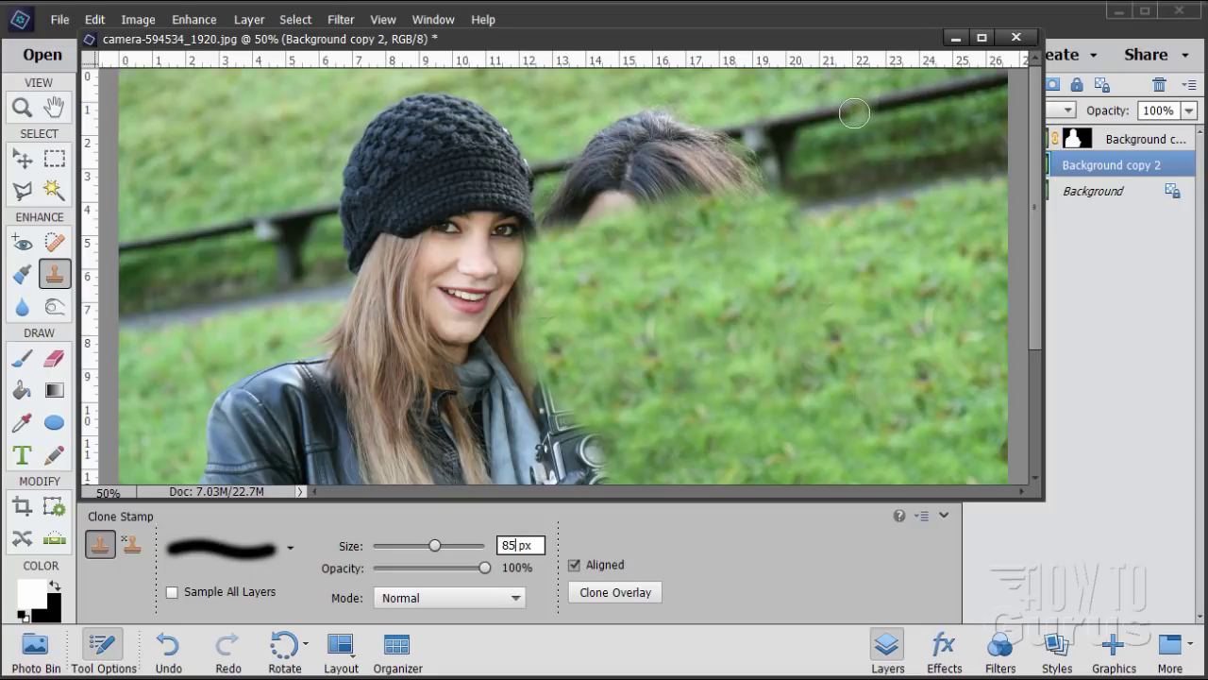
key(alt)
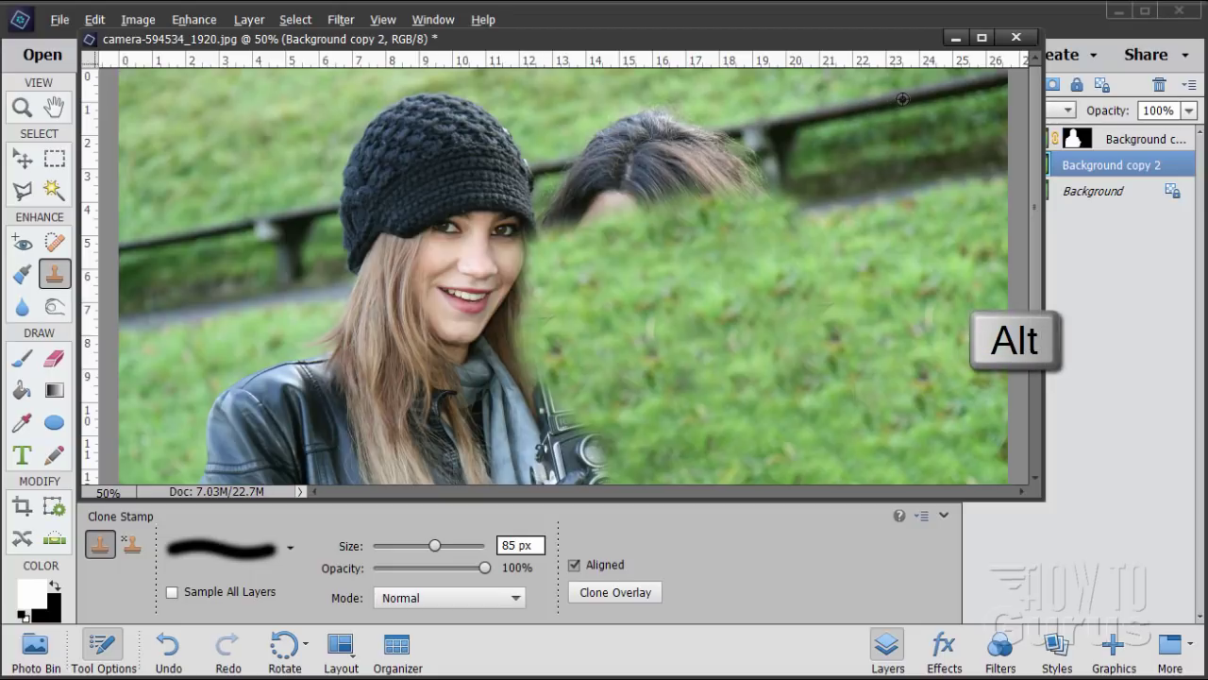
alt+click(903, 98)
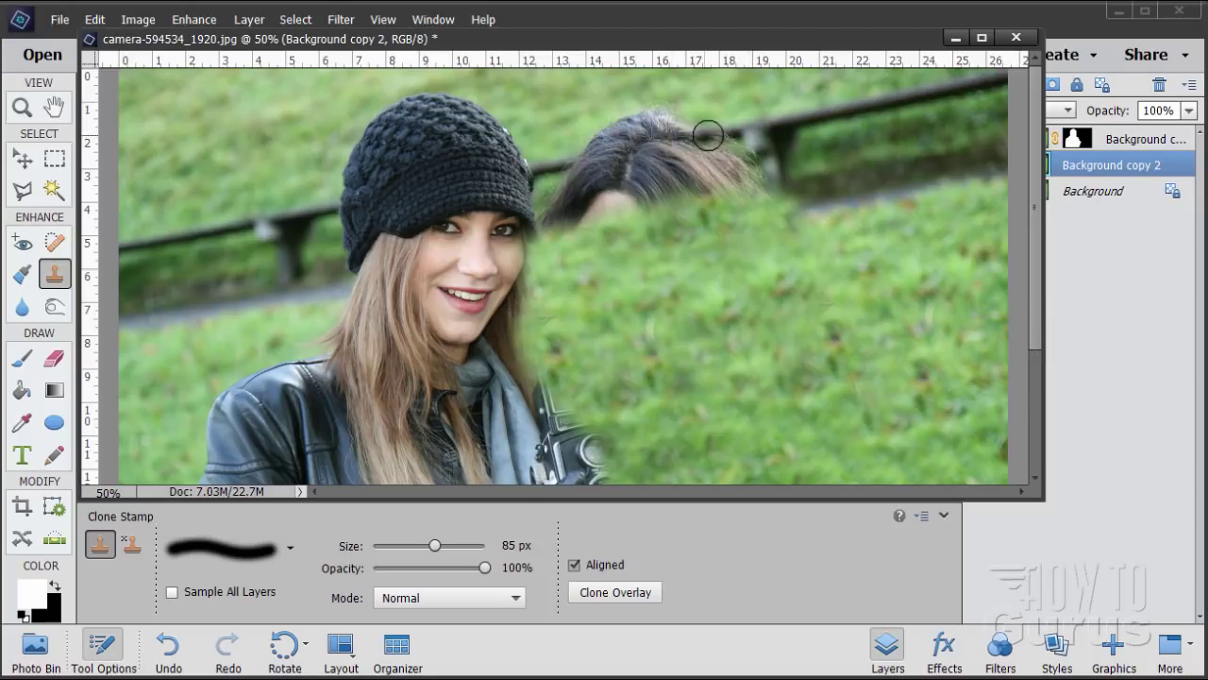
drag(716, 135, 625, 146)
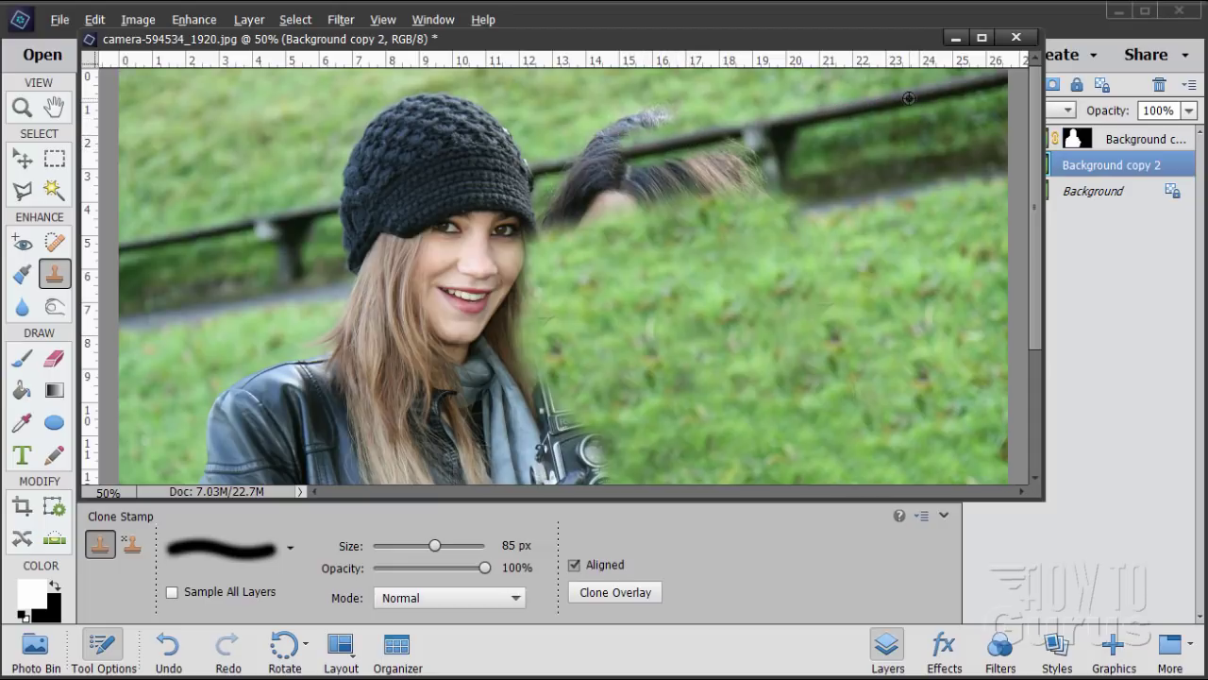
Clone the background above and below the fence rail over the top of her hair and her forehead.
mouse_move(706, 119)
mouse_down()
mouse_move(626, 126)
mouse_move(625, 153)
mouse_move(568, 165)
mouse_move(658, 119)
mouse_move(727, 108)
mouse_up()
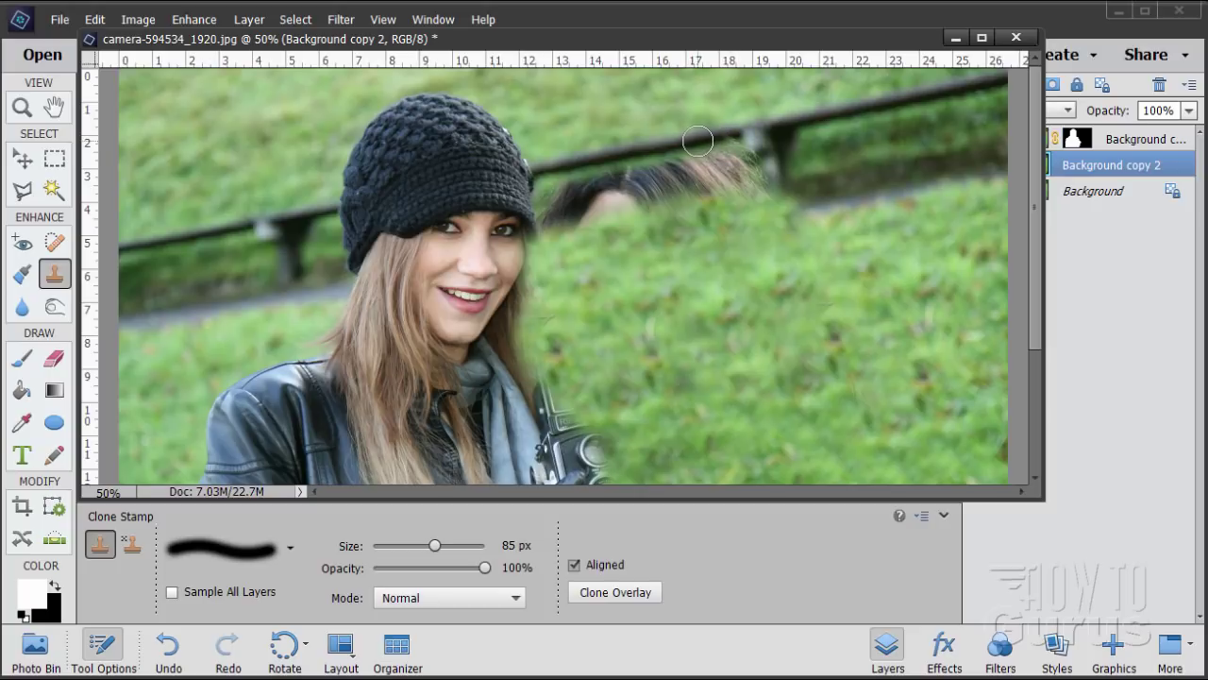
mouse_move(697, 141)
mouse_down()
mouse_move(710, 146)
mouse_move(682, 168)
mouse_move(576, 188)
mouse_move(650, 204)
mouse_up()
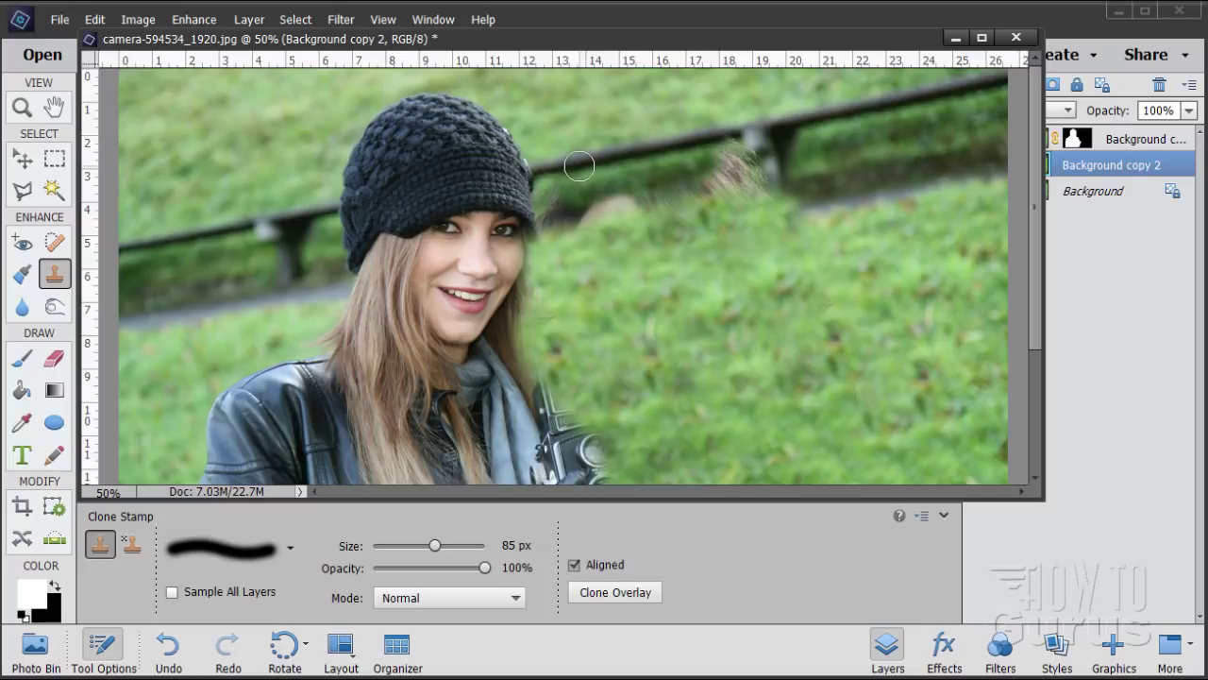
mouse_move(579, 166)
mouse_down()
mouse_move(566, 195)
mouse_move(586, 199)
mouse_move(543, 227)
mouse_move(638, 194)
mouse_move(585, 231)
mouse_move(663, 204)
mouse_up()
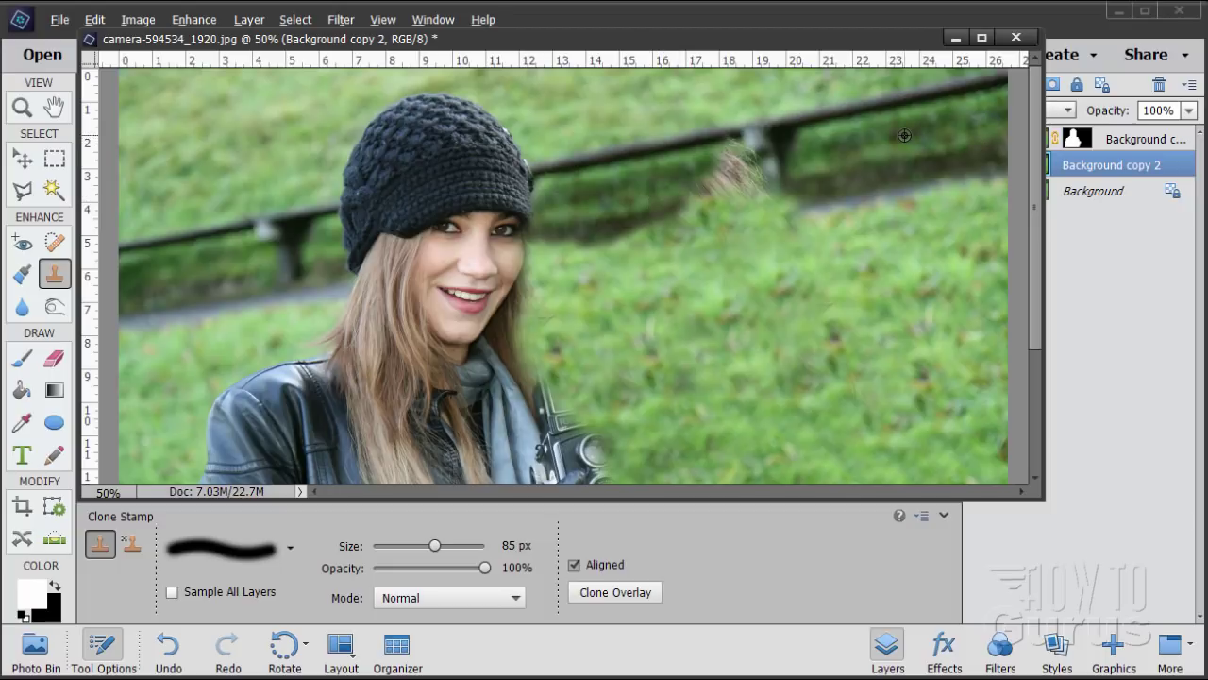
Sample the shaded ground below the rail and clone it over the last tuft of hair beside the fence post.
key(alt)
key(alt)
mouse_move(710, 172)
mouse_down()
mouse_move(735, 157)
mouse_move(745, 181)
mouse_move(680, 194)
mouse_move(707, 205)
mouse_move(728, 194)
mouse_move(661, 205)
mouse_move(761, 181)
mouse_up()
key(alt)
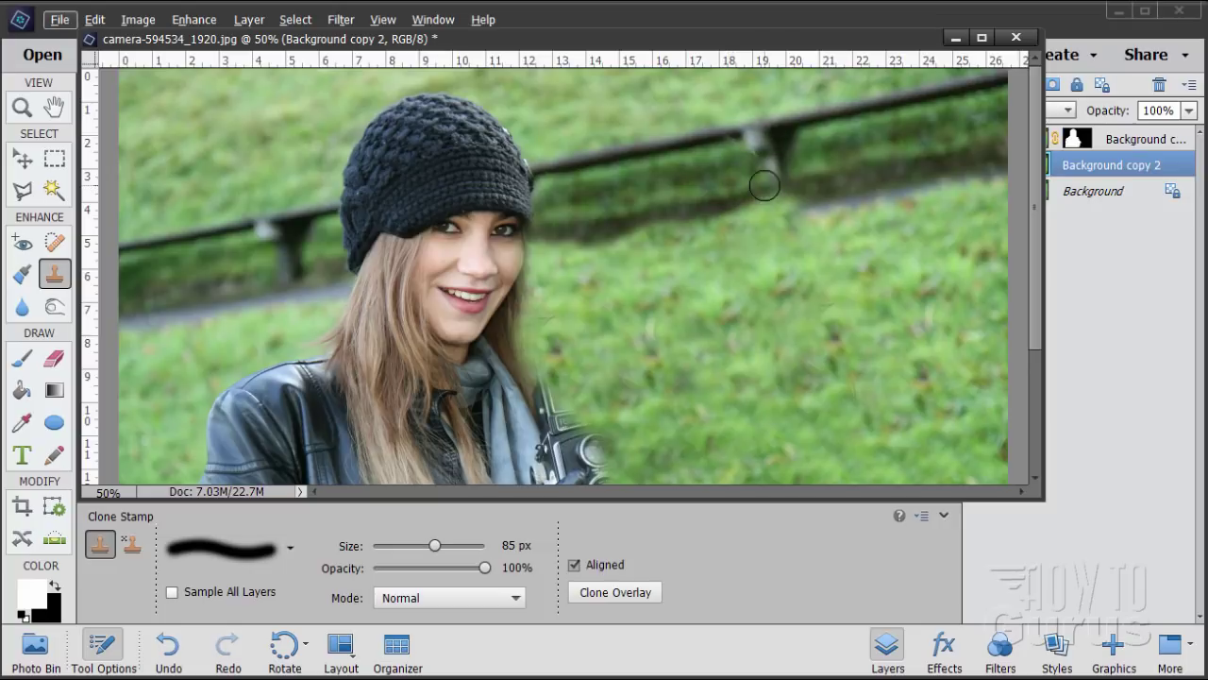
Sample the fence post on the other side of the woman with the hat and clone it to rebuild the damaged post.
key(alt)
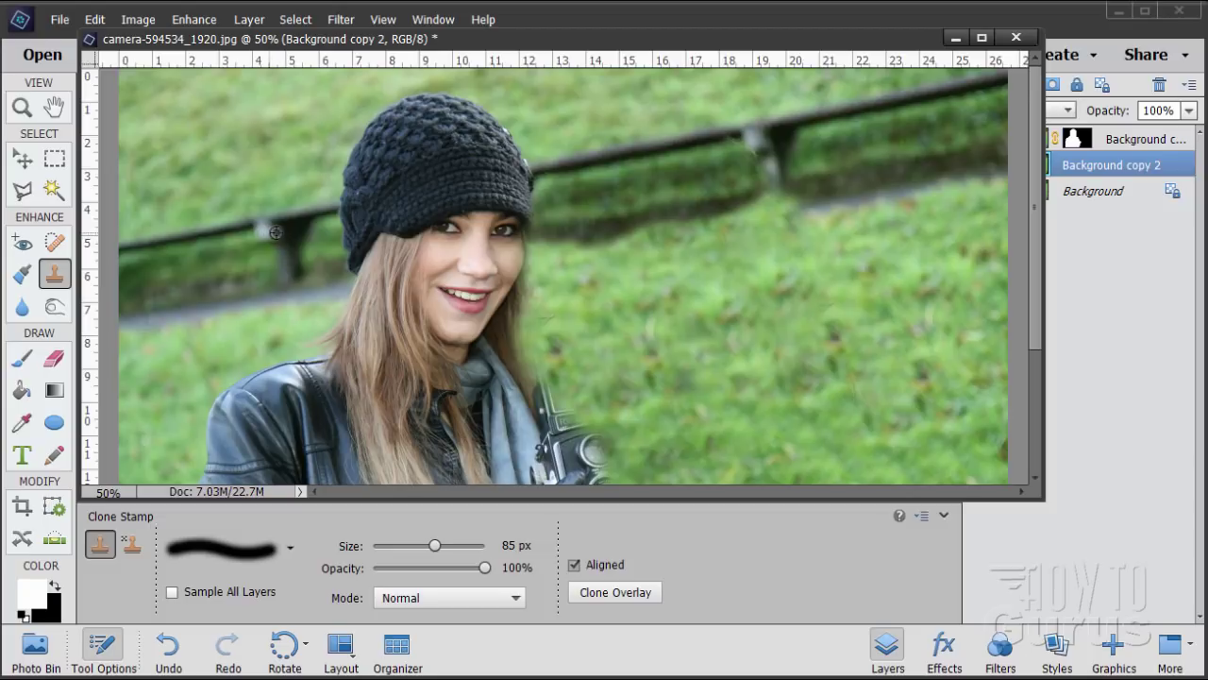
key(alt)
alt+click(265, 232)
mouse_move(755, 144)
mouse_down()
mouse_move(767, 174)
mouse_move(782, 167)
mouse_up()
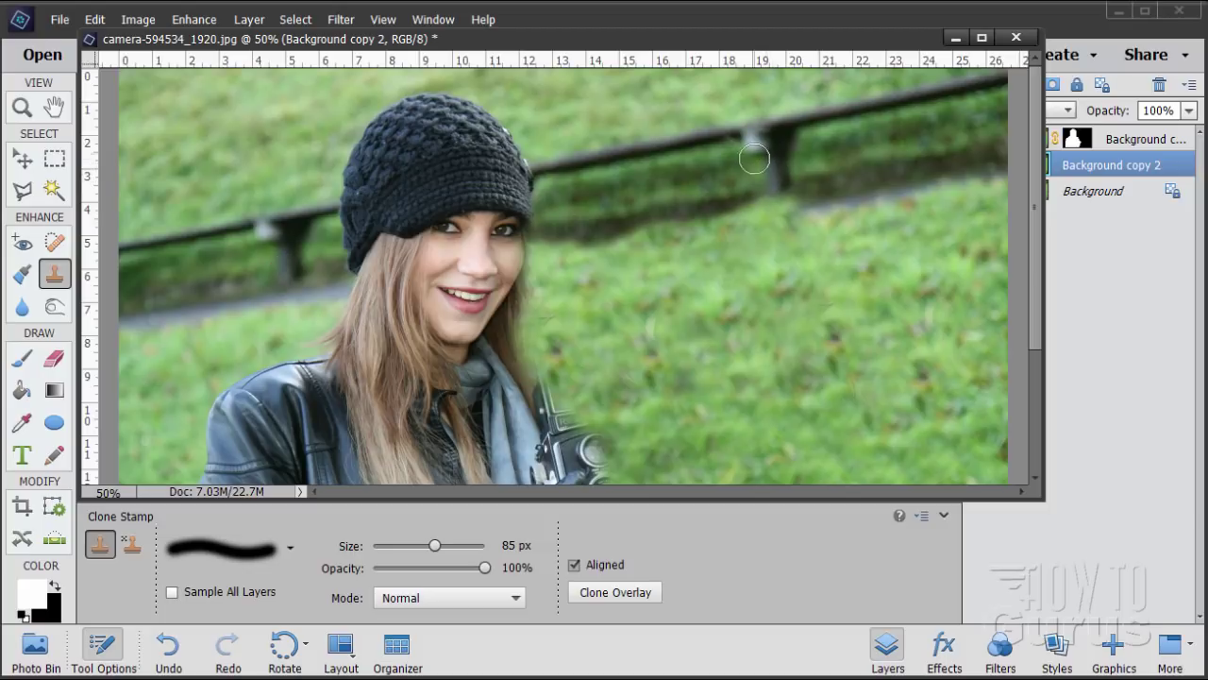
Sample the path's edge and clone it below the fence to continue the path up to the woman with the hat.
alt+click(870, 193)
mouse_move(798, 203)
mouse_down()
mouse_move(752, 208)
mouse_move(844, 219)
mouse_up()
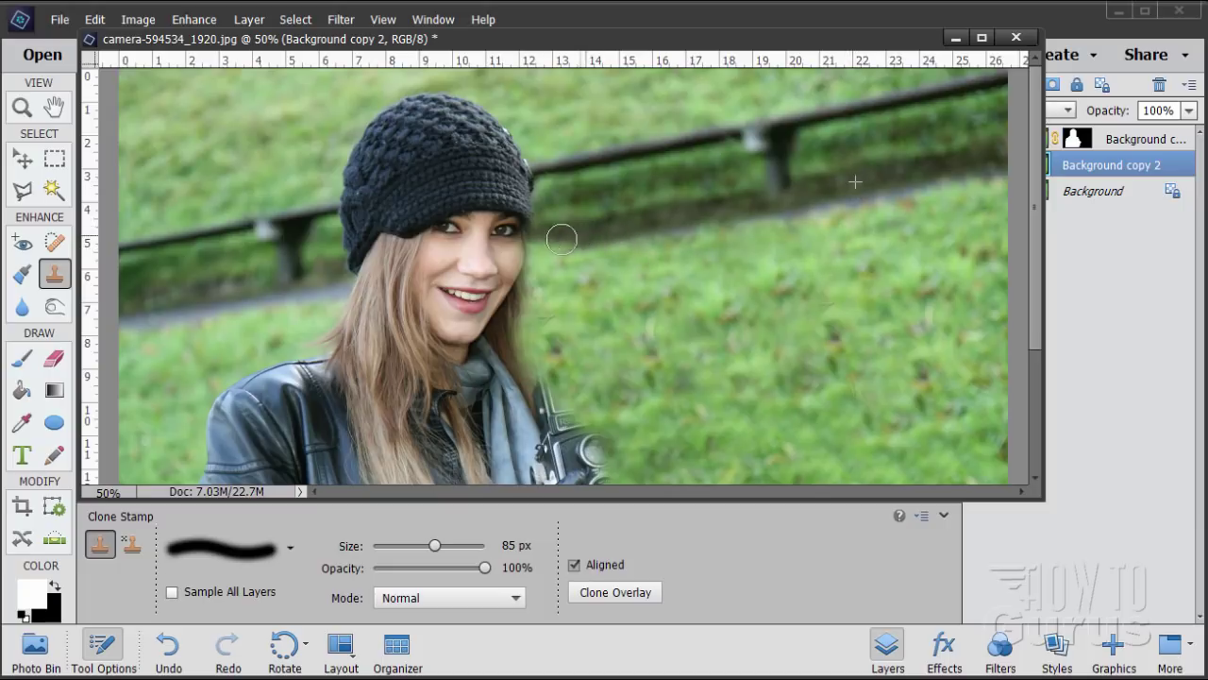
mouse_move(562, 239)
mouse_down()
mouse_move(526, 242)
mouse_move(704, 254)
mouse_up()
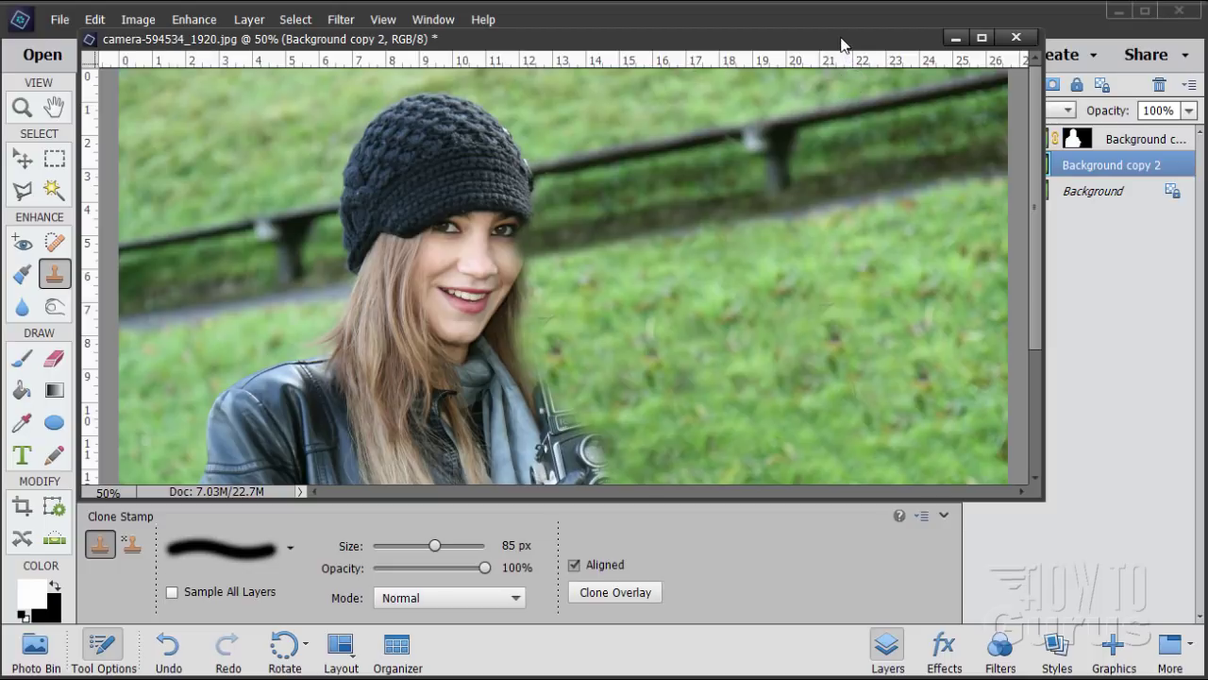
Show the masked cut-out layer again and enlarge the image window to reveal more of the picture.
drag(843, 44, 733, 62)
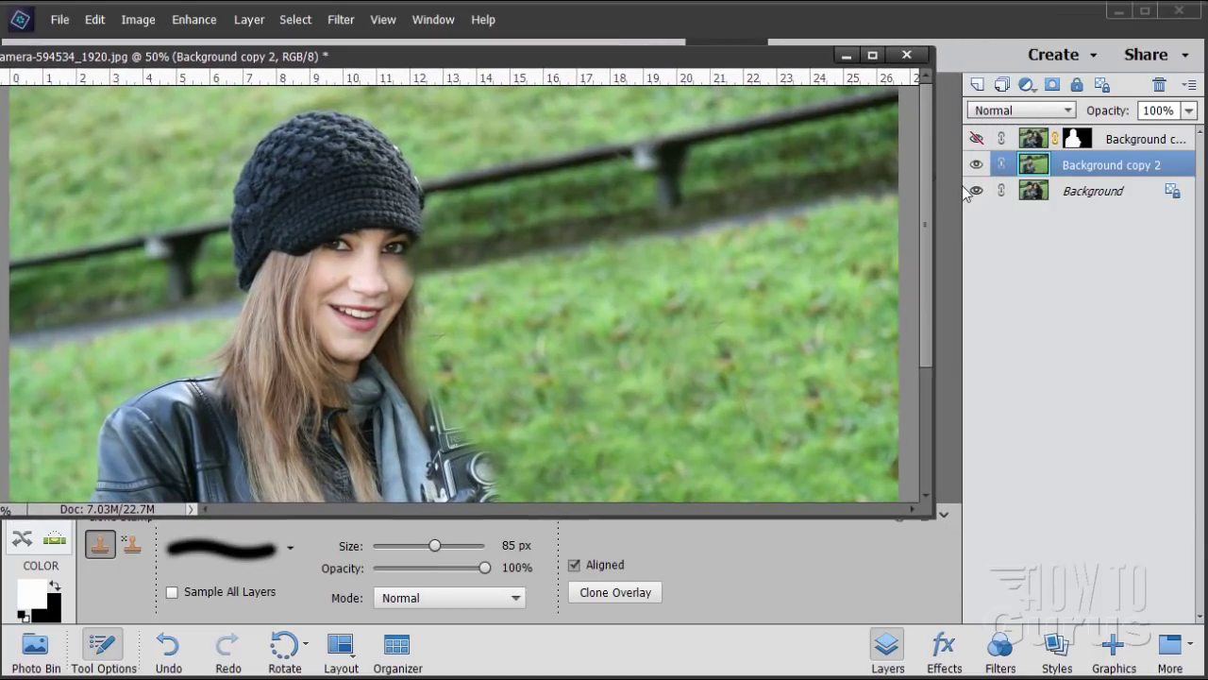
click(977, 139)
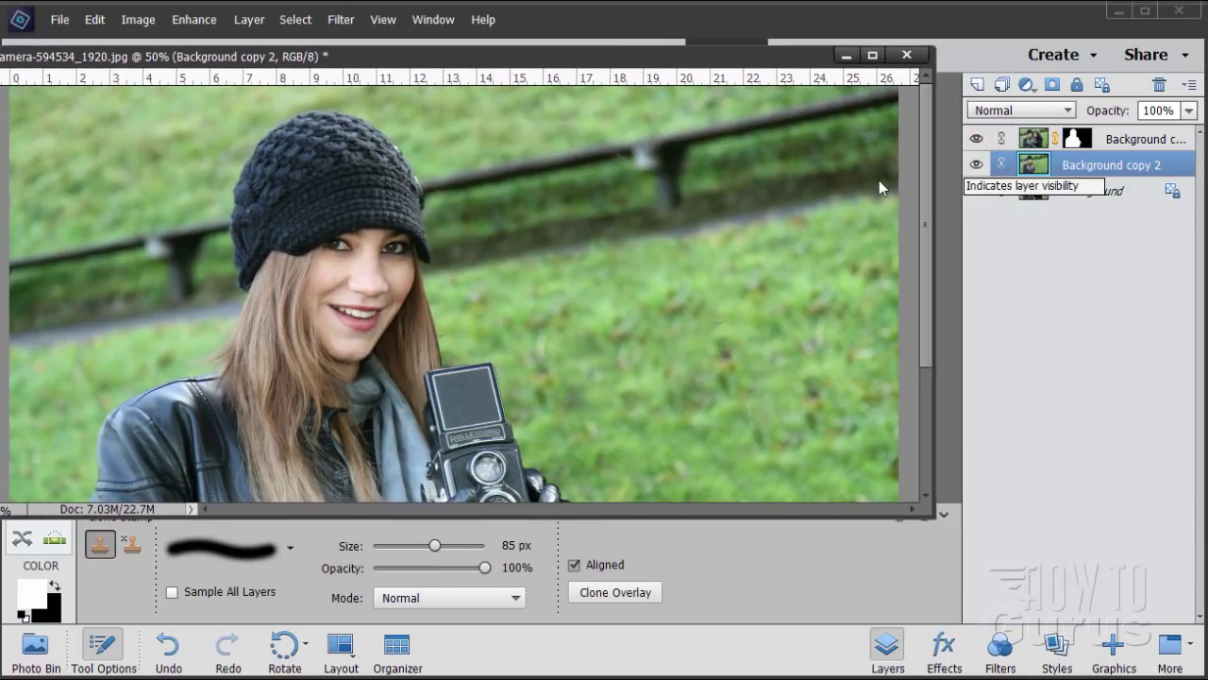
drag(695, 64, 810, 60)
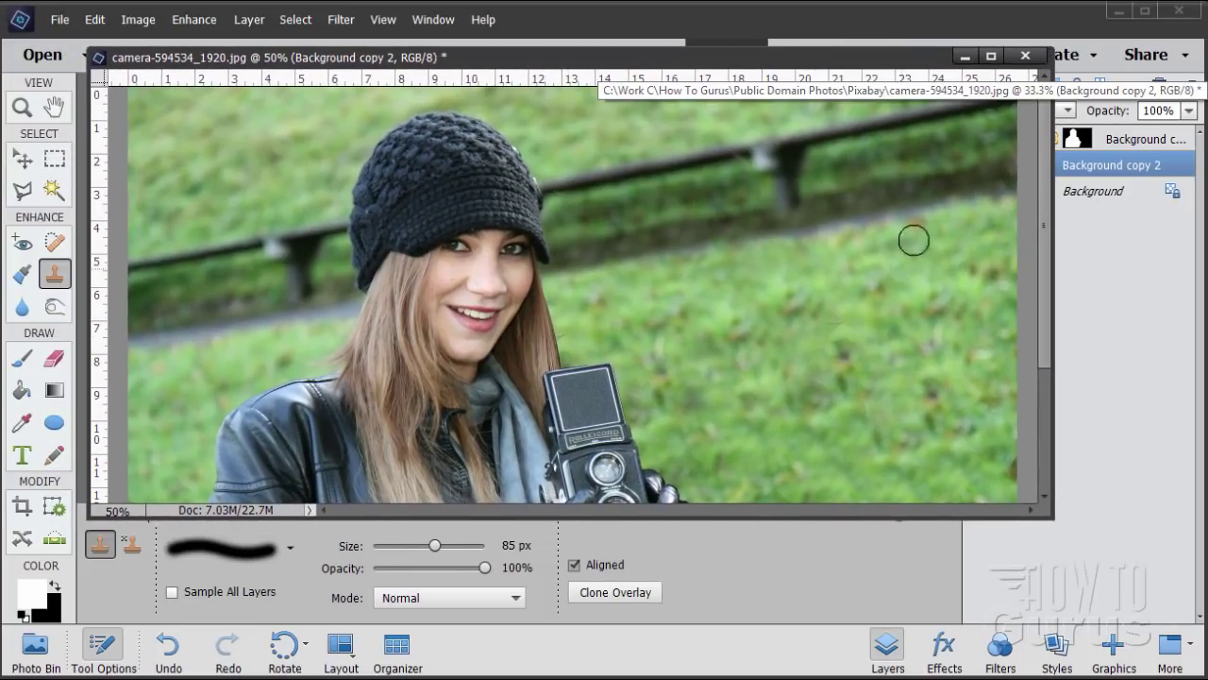
drag(874, 517, 908, 629)
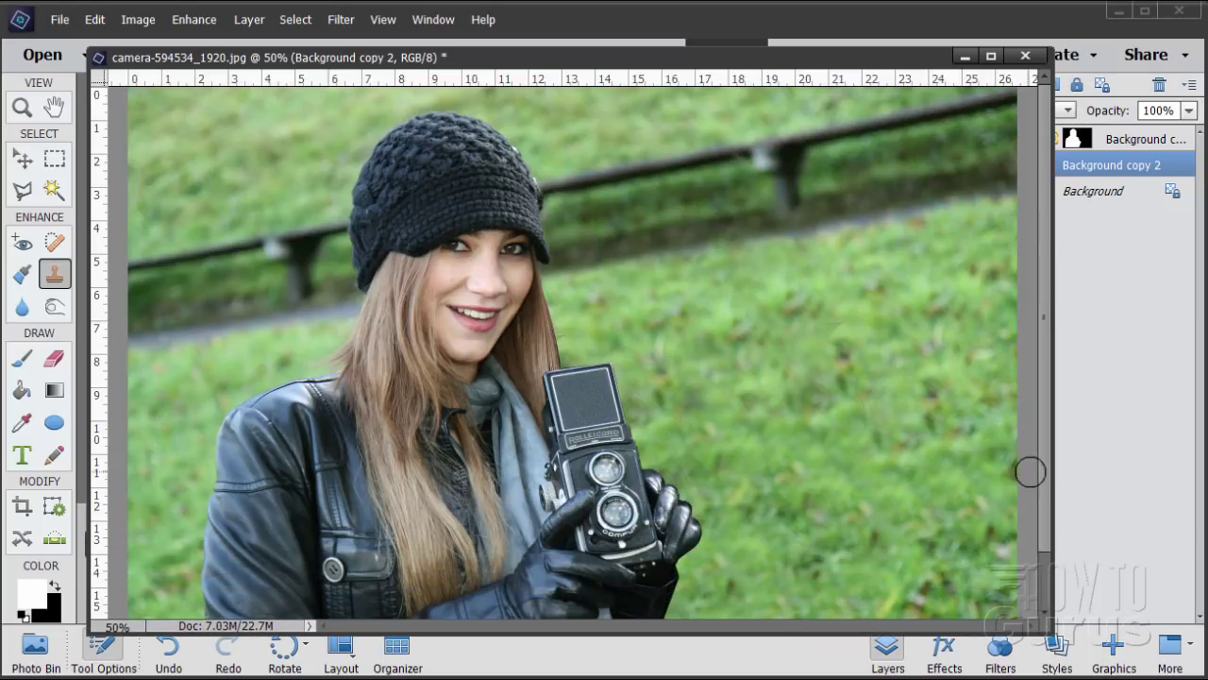
Examine the cut-out's edges around the hair, camera, jacket and hat at 100% zoom.
drag(1038, 491, 1034, 576)
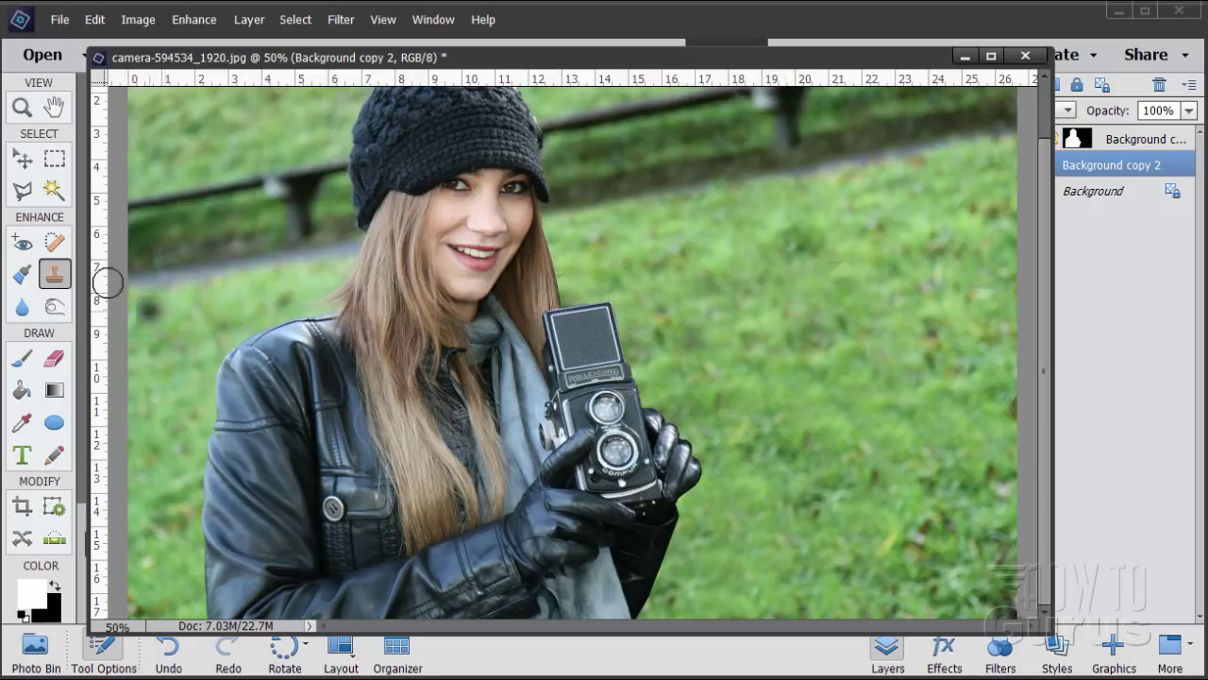
click(23, 110)
click(565, 314)
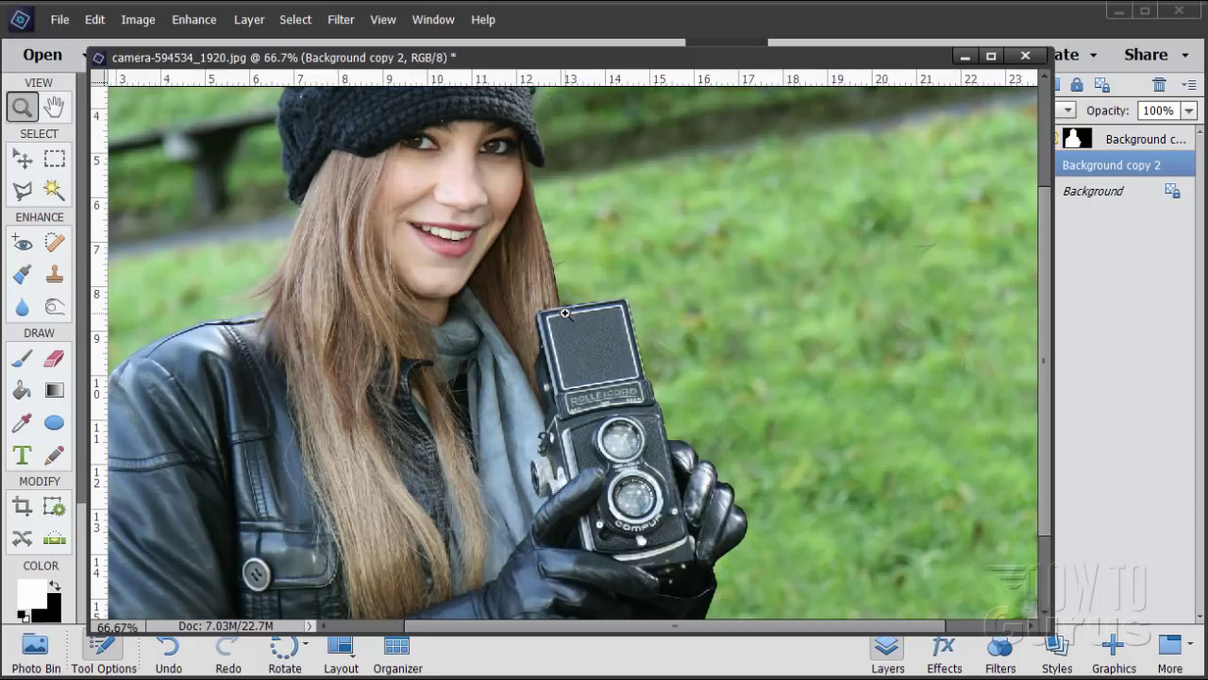
click(564, 315)
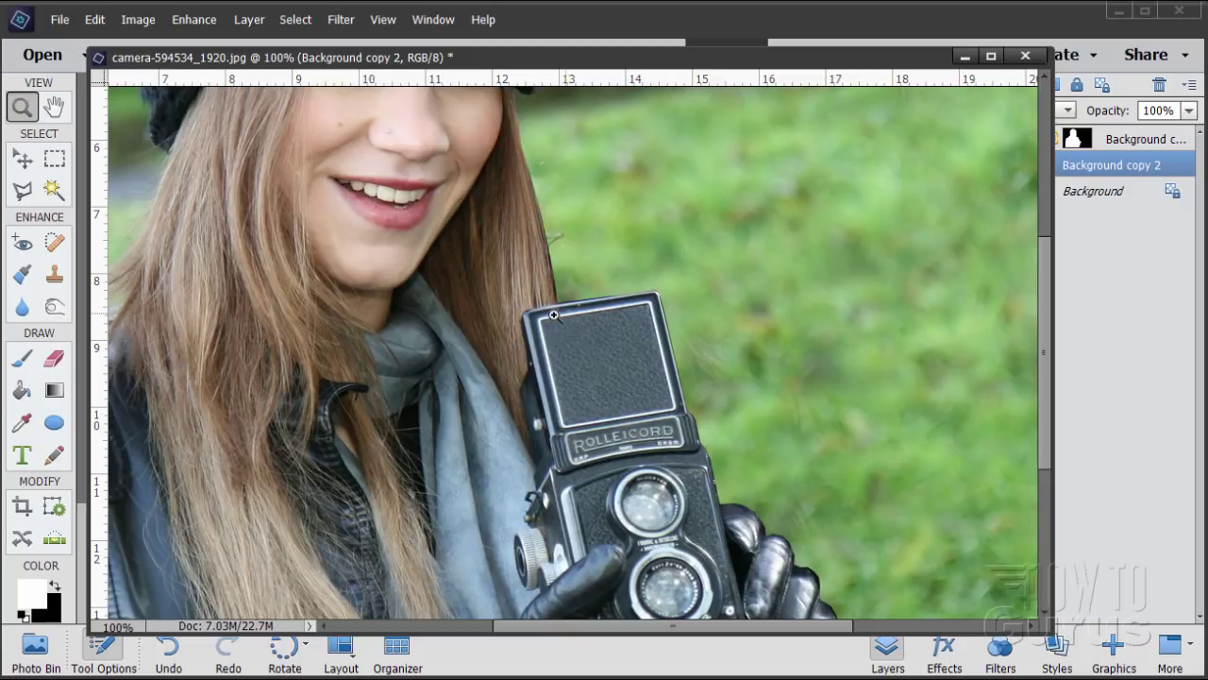
click(26, 162)
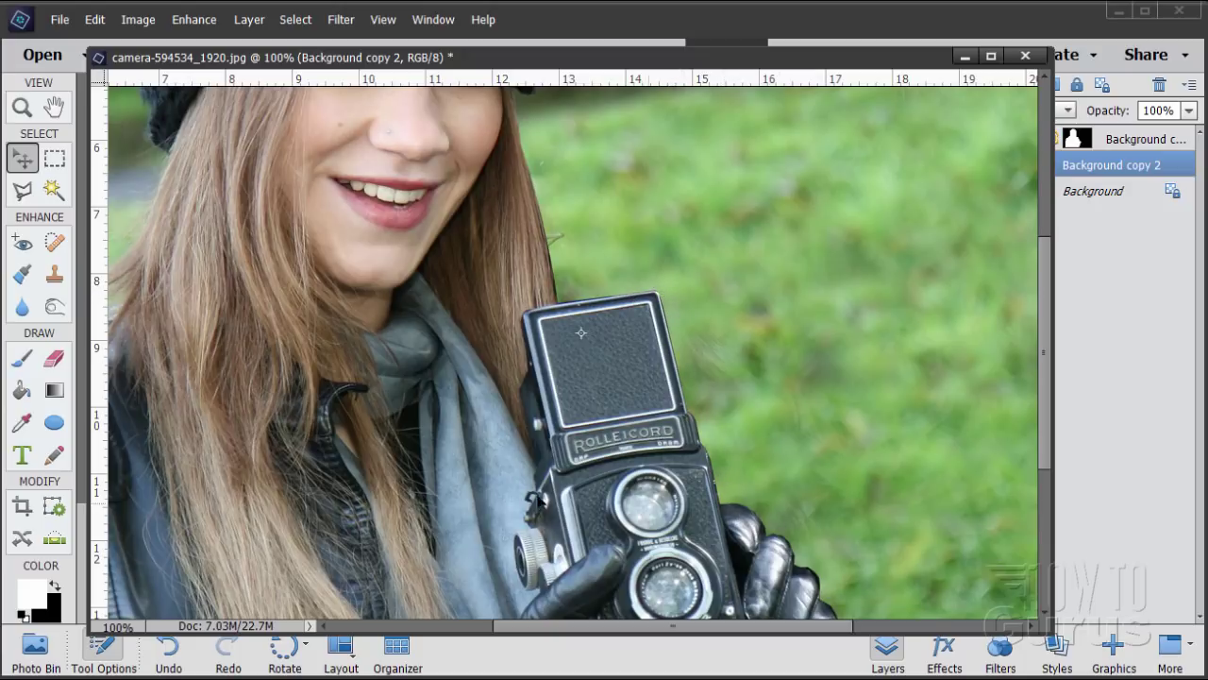
drag(531, 615, 376, 626)
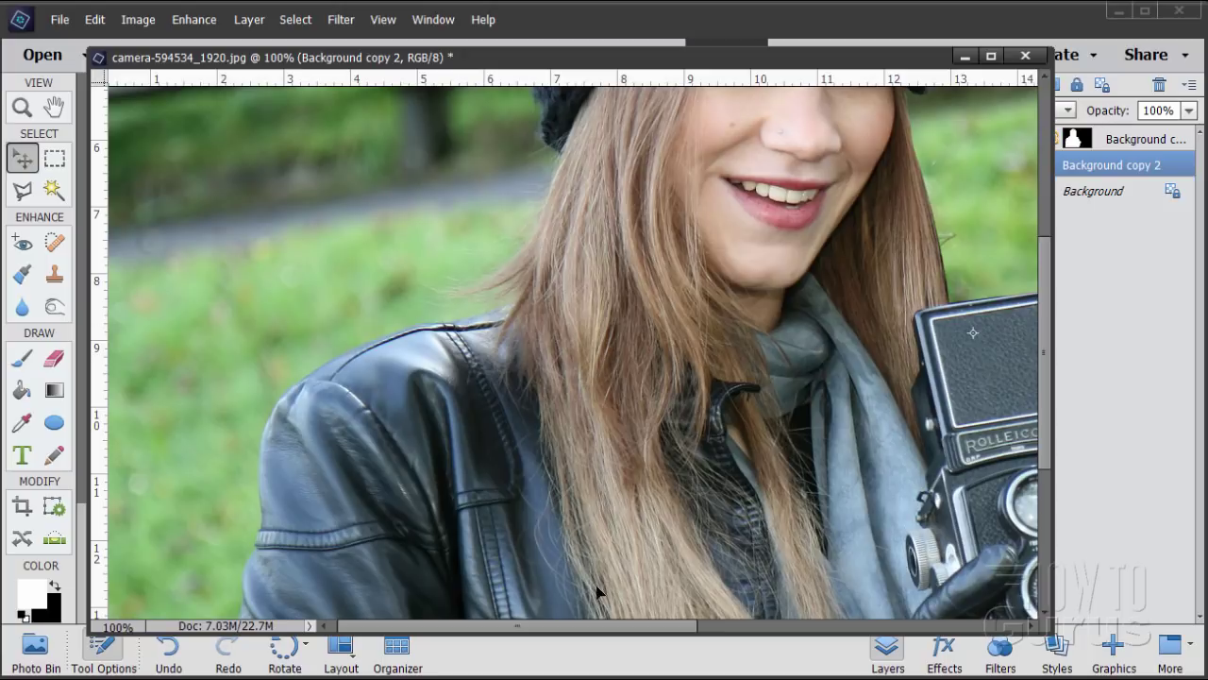
drag(594, 627, 725, 630)
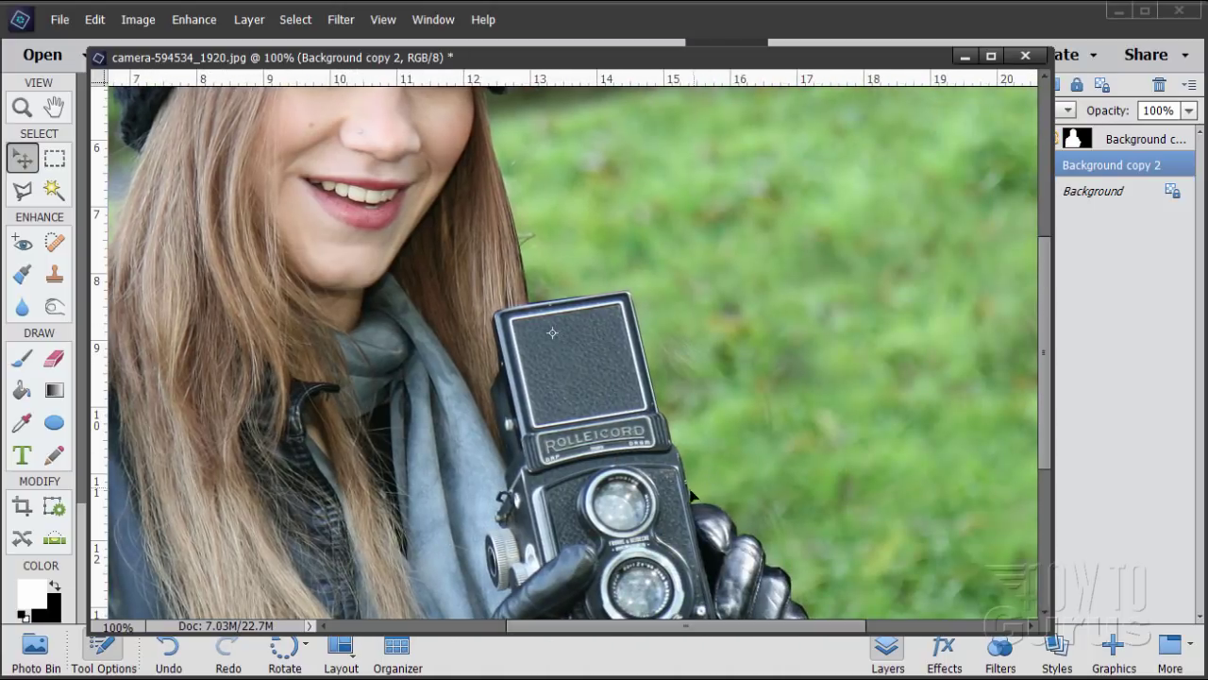
scroll(765, 349, up, 5)
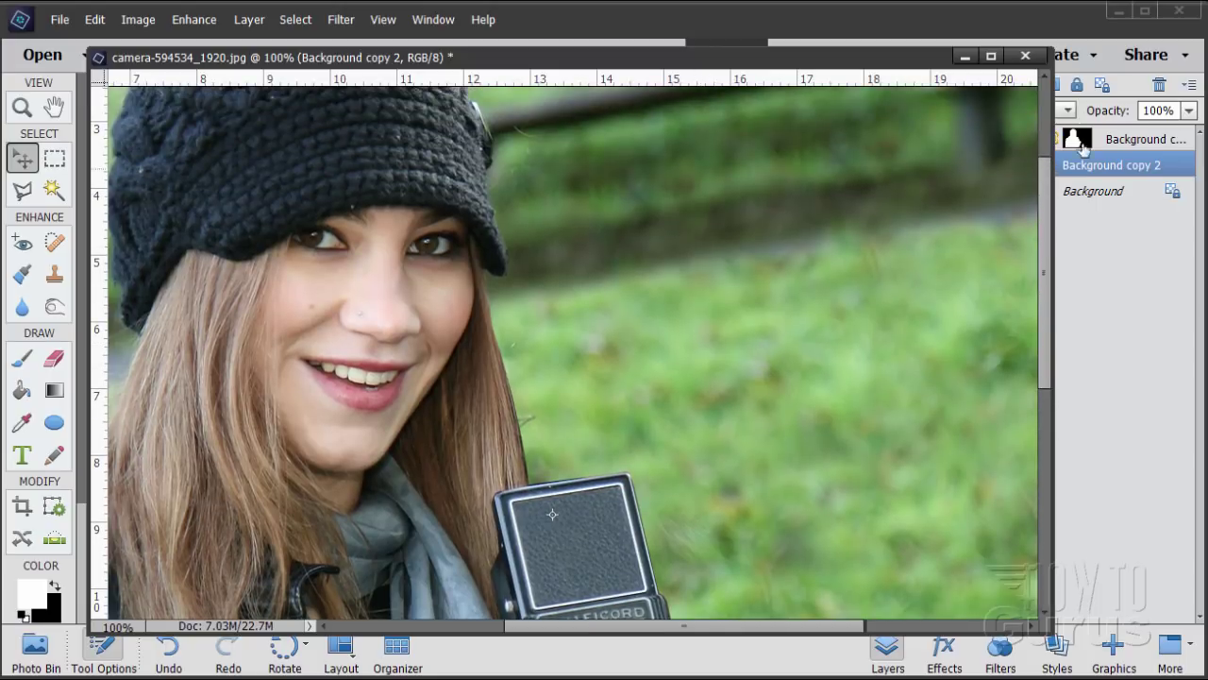
Target the Background copy layer's mask and soften its edge along the camera and gloved fingers with the Blur tool.
click(1079, 141)
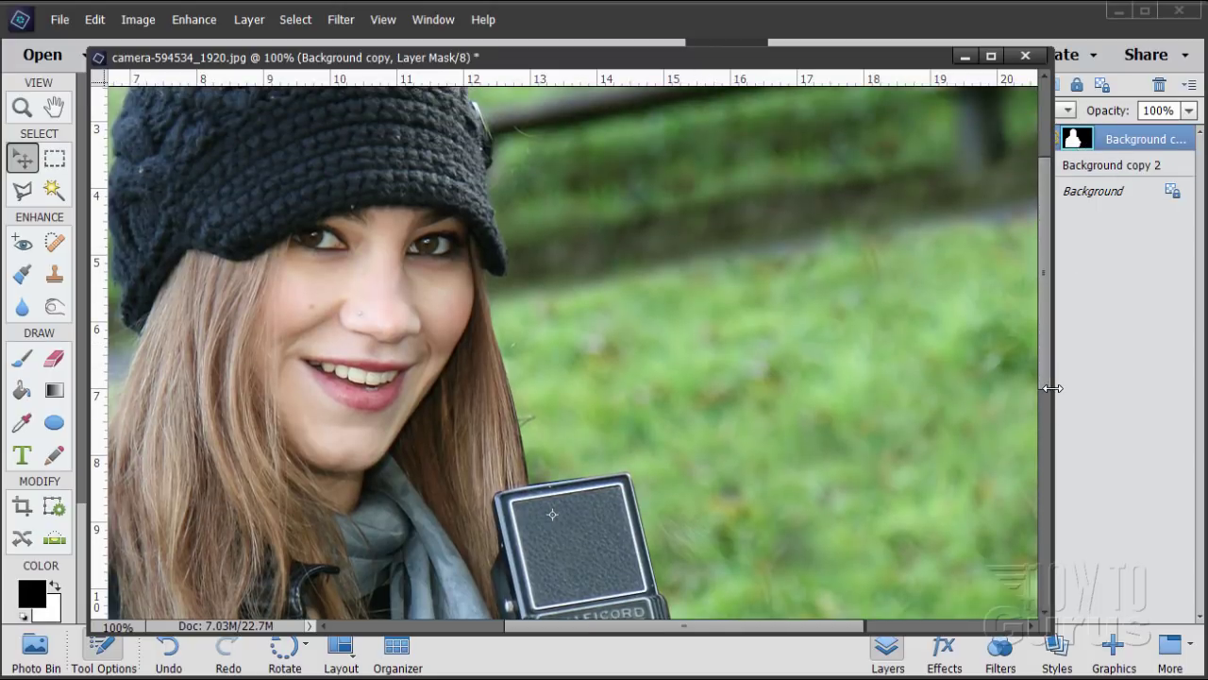
drag(1053, 388, 916, 397)
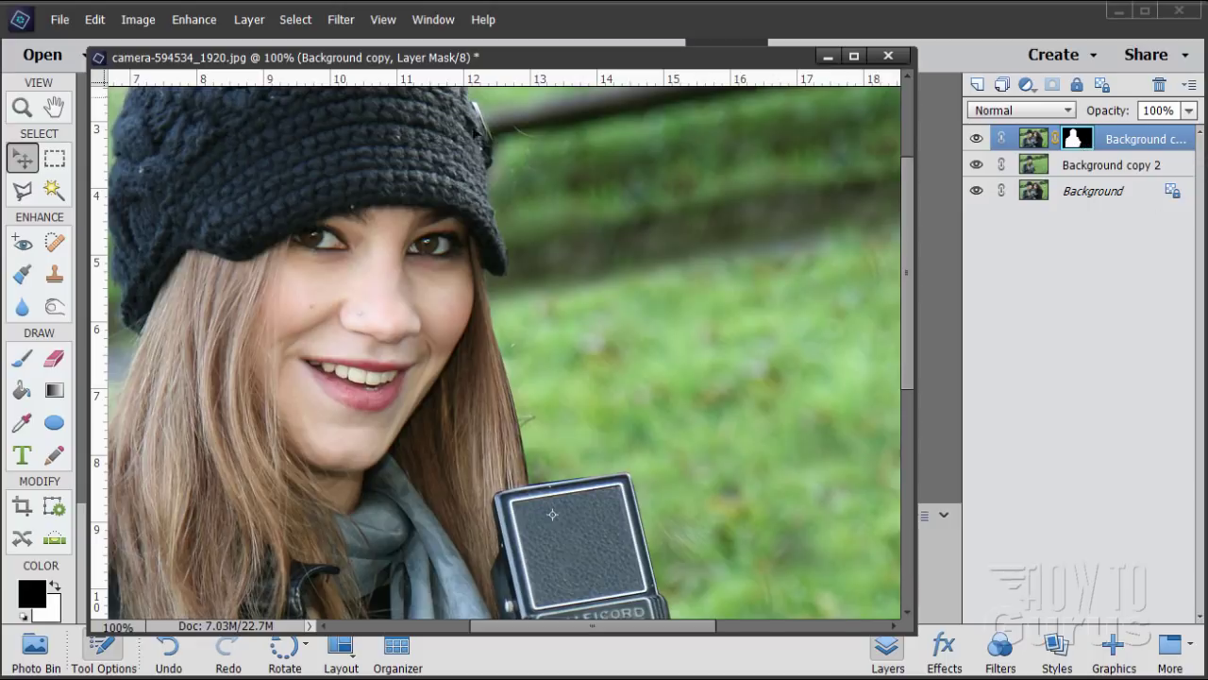
click(22, 310)
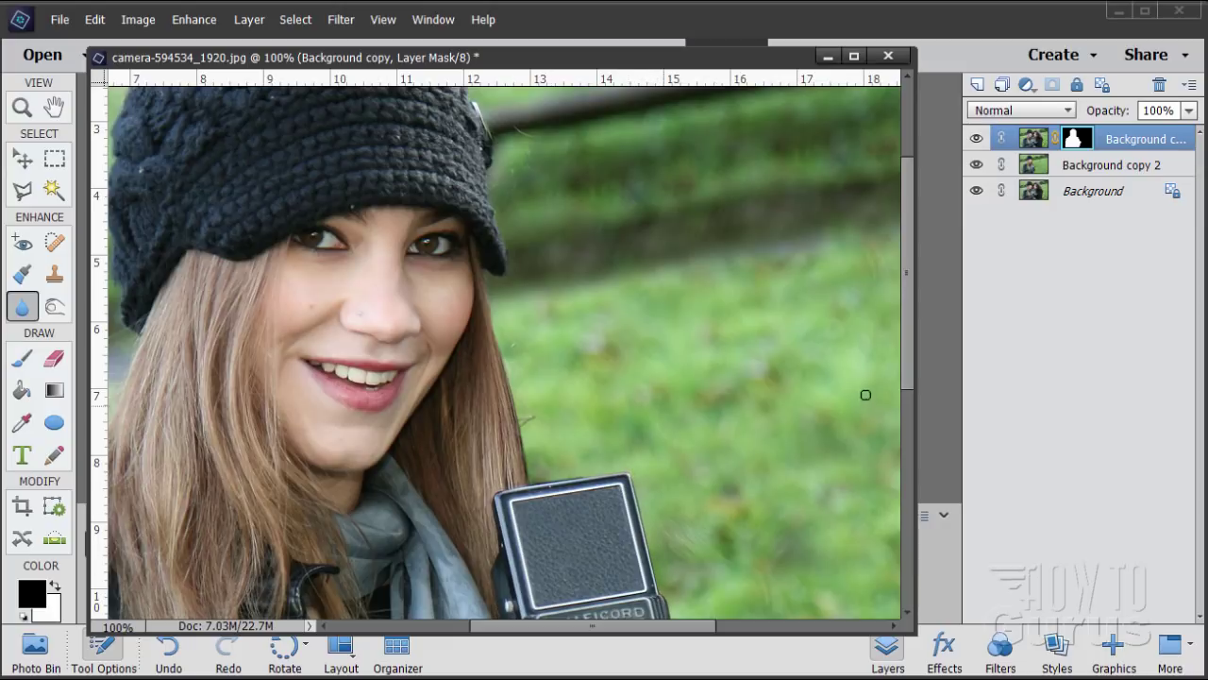
scroll(905, 325, down, 5)
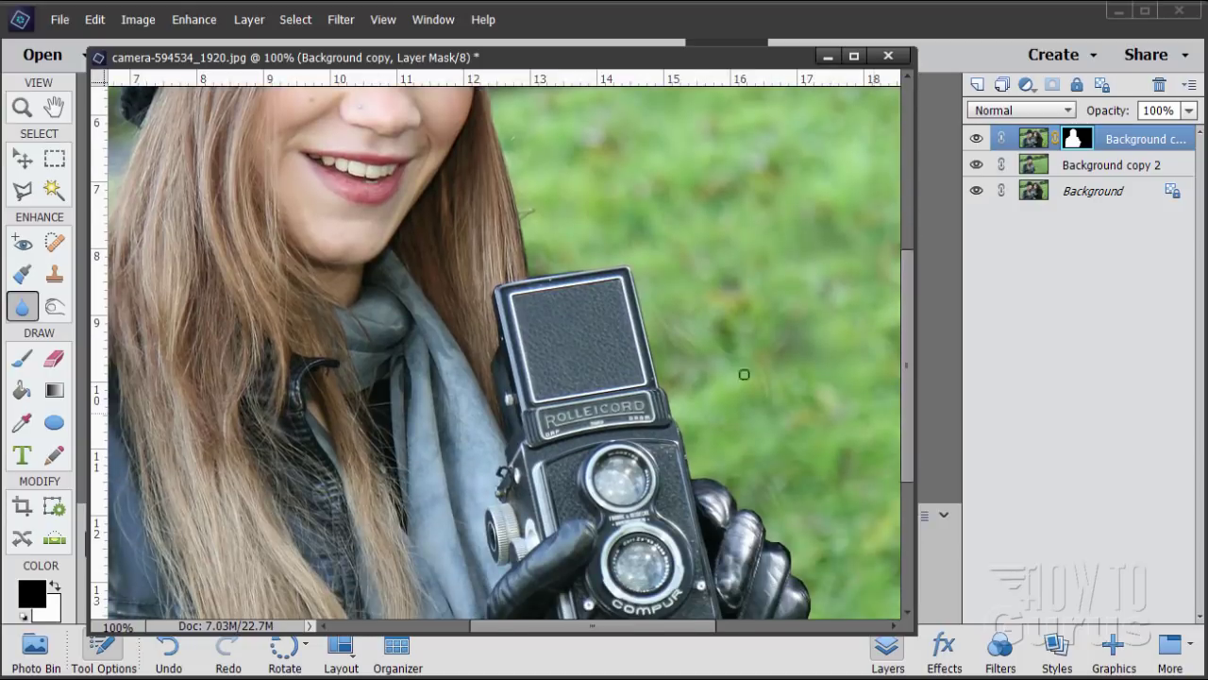
mouse_move(658, 394)
mouse_down()
mouse_move(688, 481)
mouse_move(734, 486)
mouse_move(701, 475)
mouse_move(763, 515)
mouse_move(775, 547)
mouse_move(758, 527)
mouse_move(760, 516)
mouse_move(792, 551)
mouse_up()
scroll(904, 482, down, 3)
mouse_move(819, 456)
mouse_down()
mouse_move(783, 406)
mouse_move(809, 444)
mouse_up()
drag(803, 488, 768, 521)
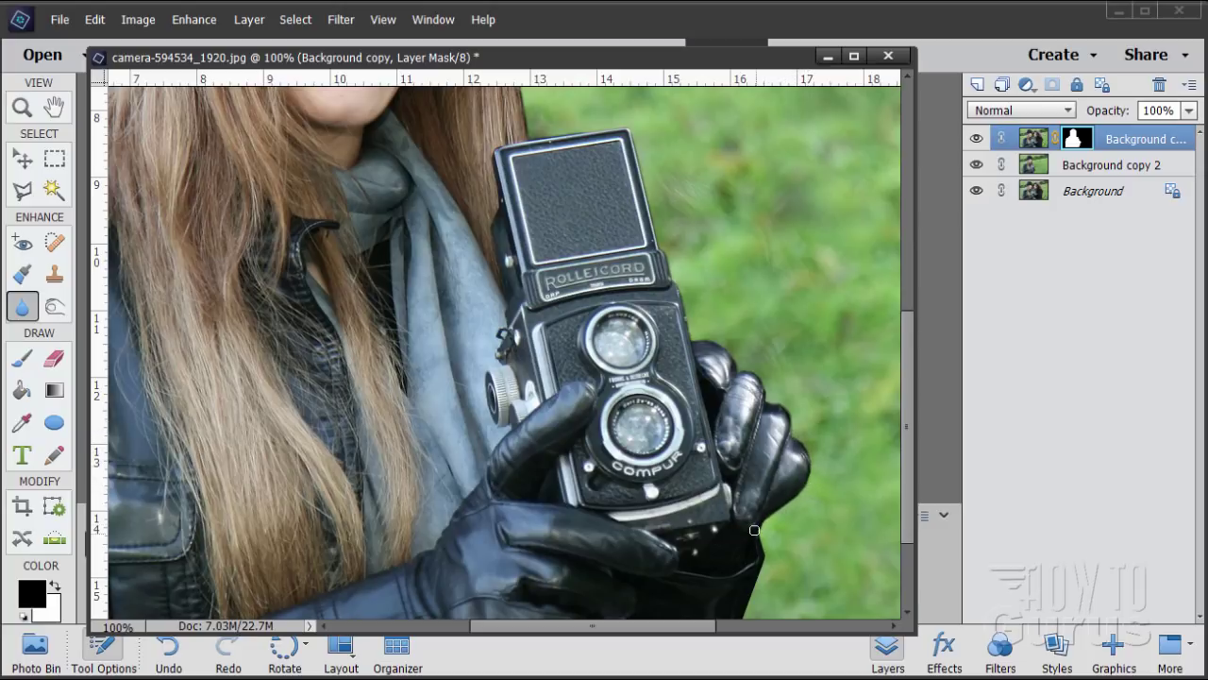
drag(906, 428, 910, 540)
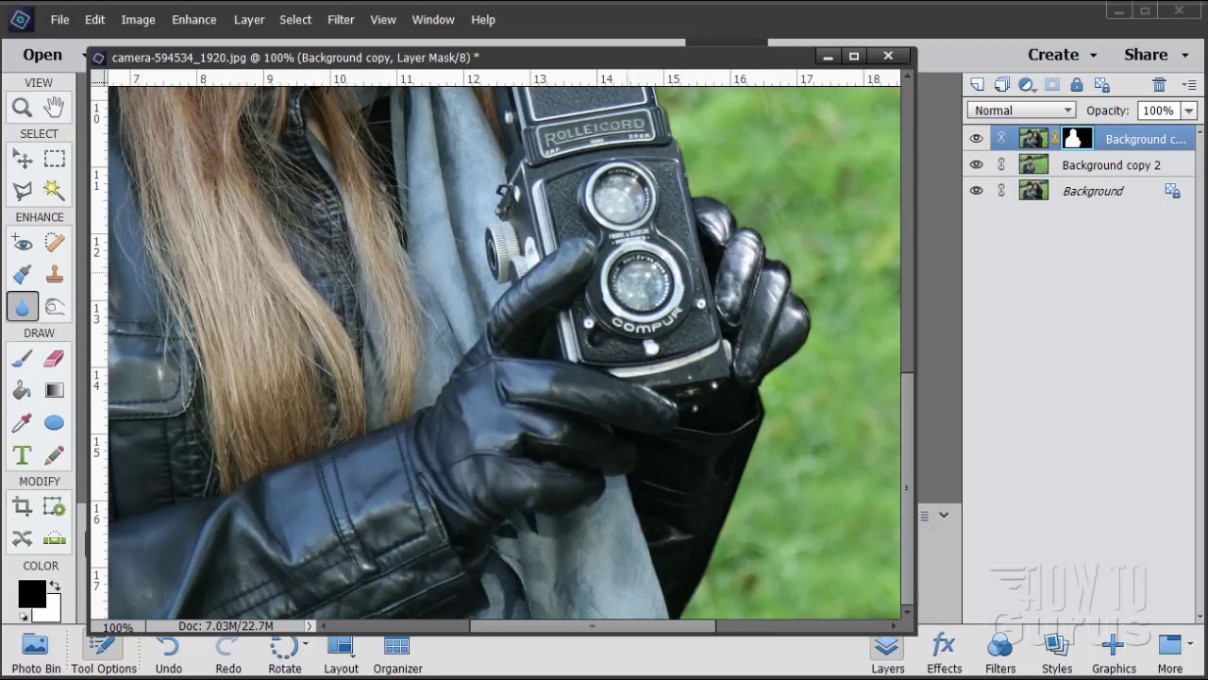
Fit the whole image on screen, dock its window, and hide and reshow Background copy 2 to compare before and after.
click(20, 109)
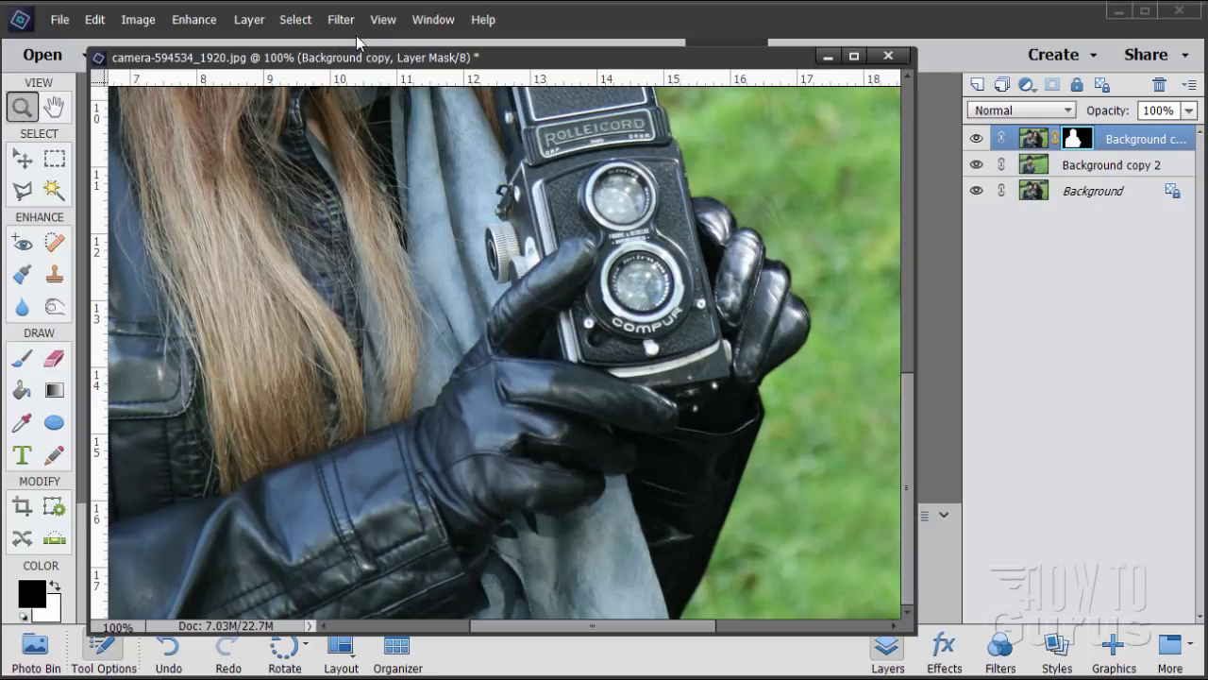
click(382, 19)
click(404, 102)
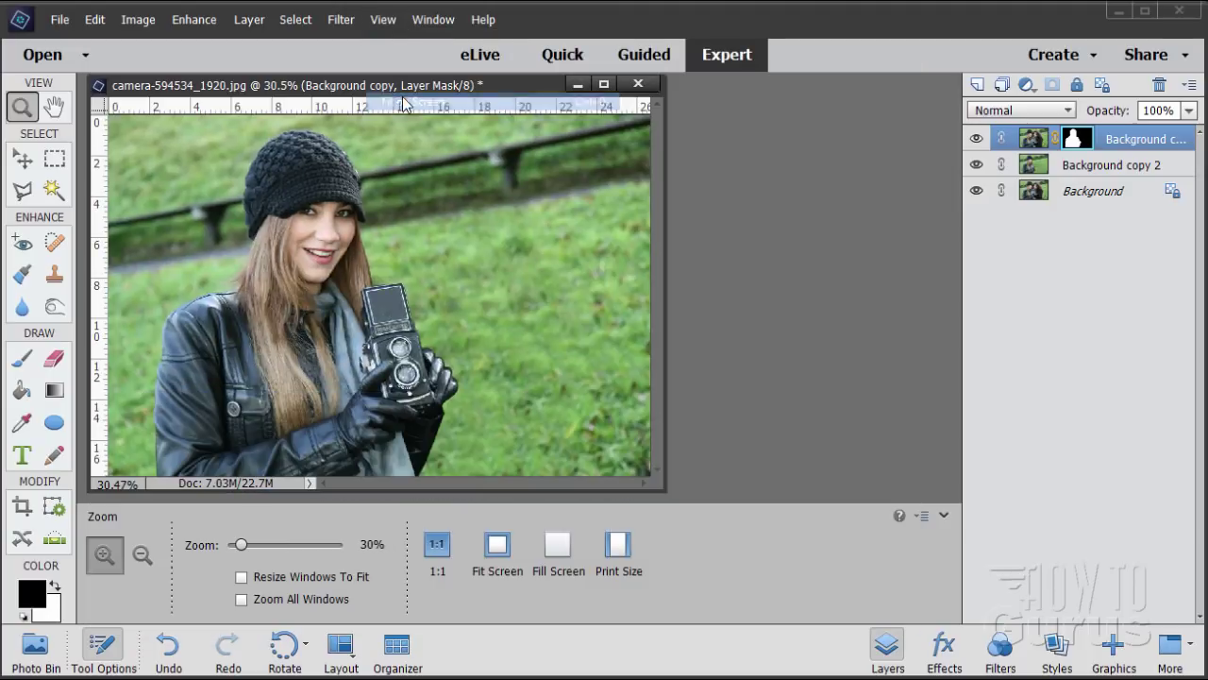
drag(404, 101, 613, 84)
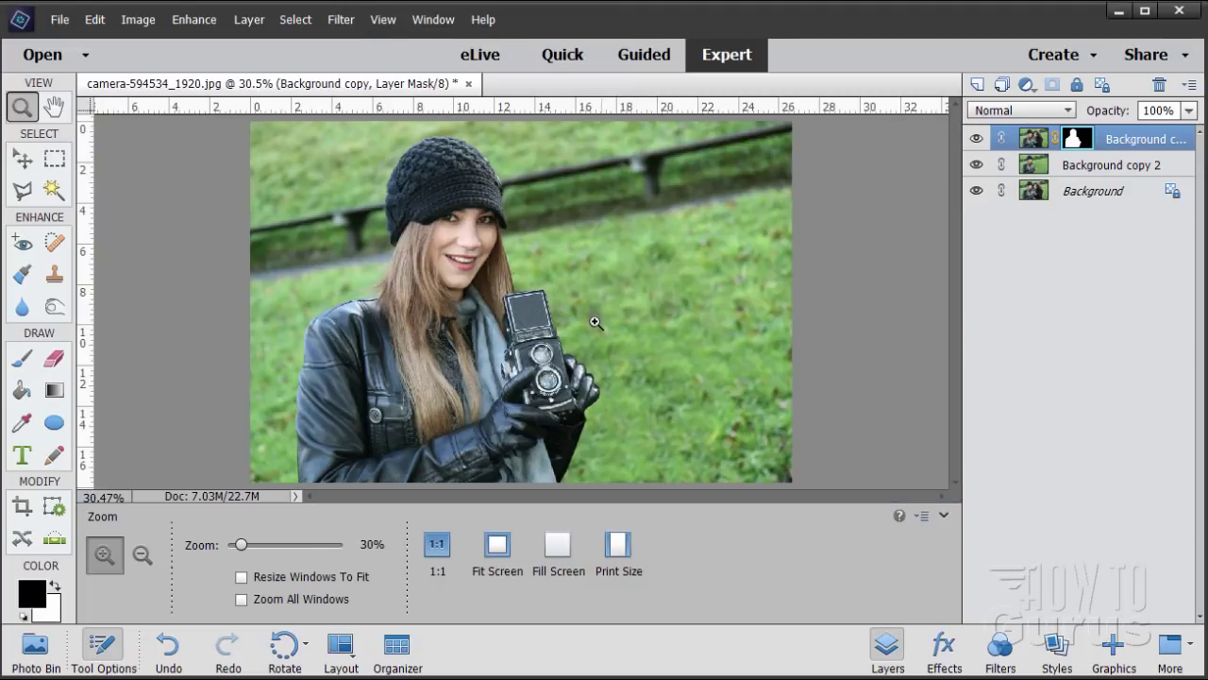
click(22, 158)
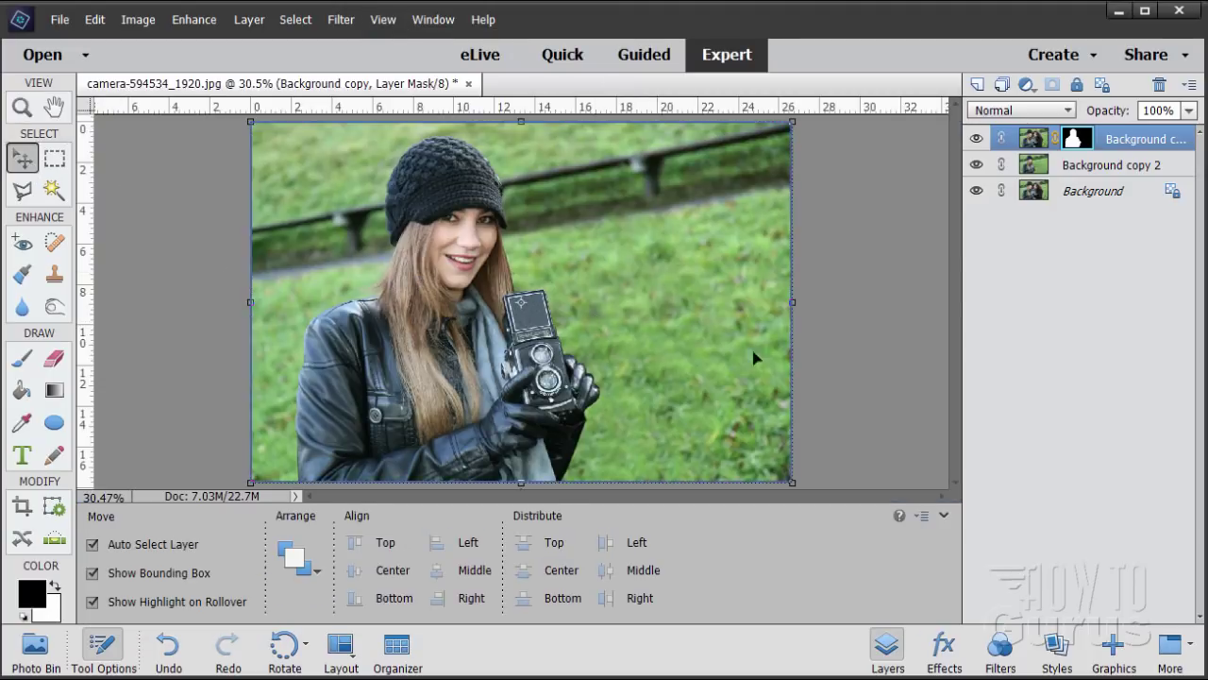
click(977, 165)
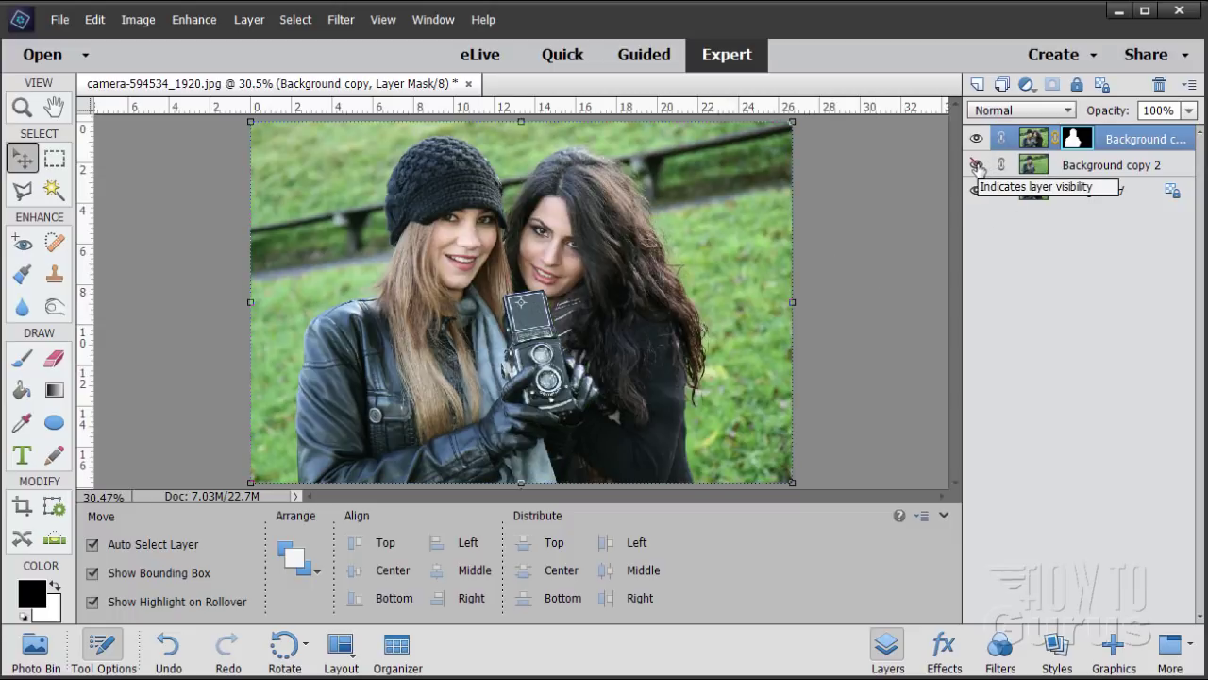
click(977, 166)
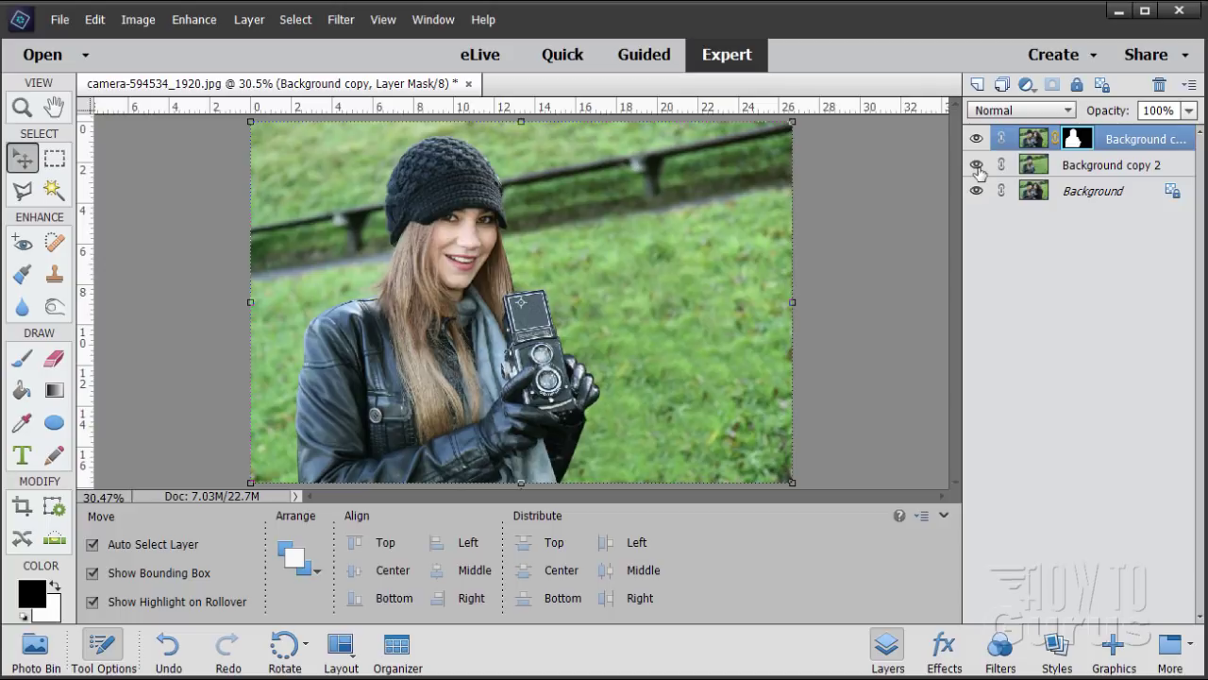